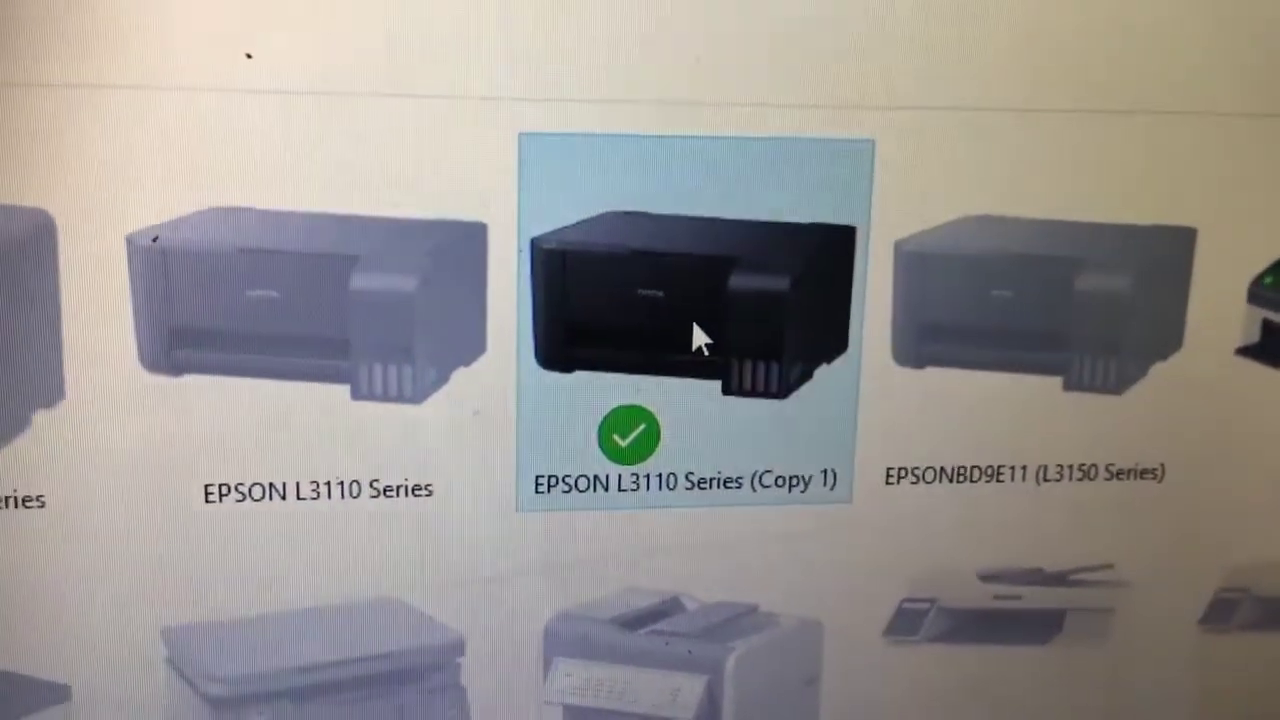
# Print a test page from the properties of the EPSON L3110 Series (Copy 1) printer.
pyautogui.rightClick(694, 330)
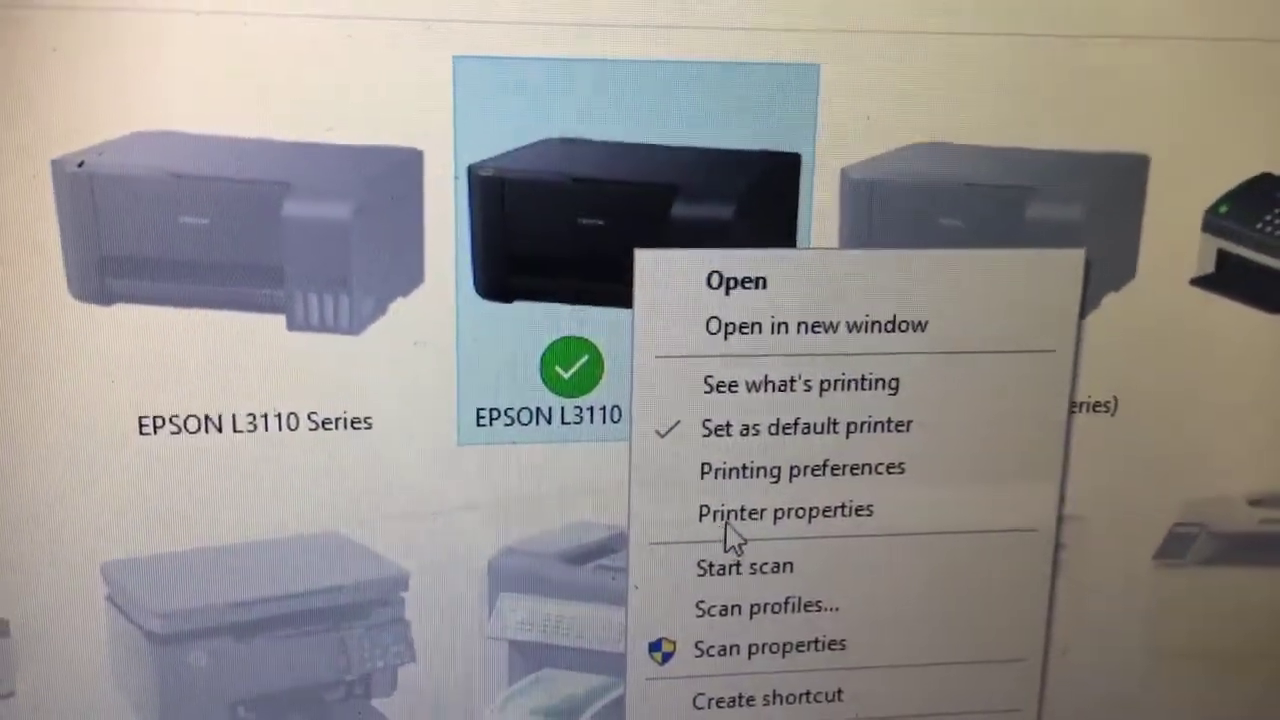
pyautogui.click(728, 514)
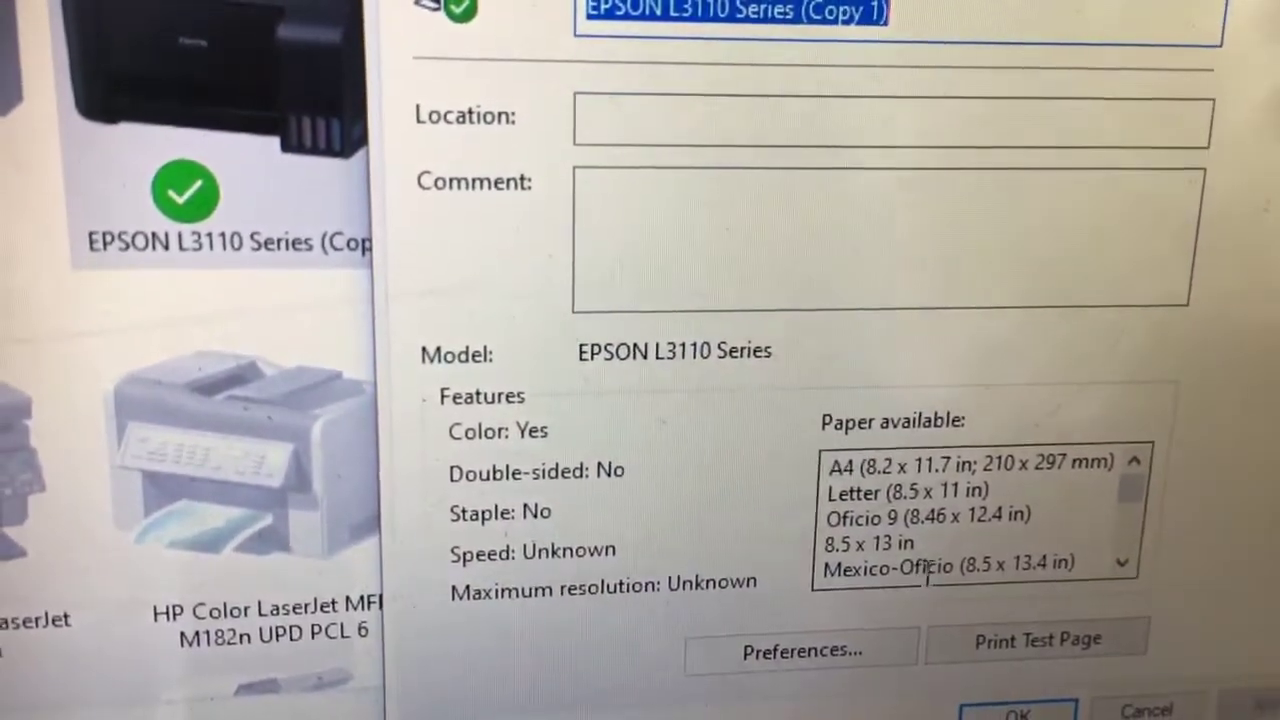
pyautogui.click(1040, 655)
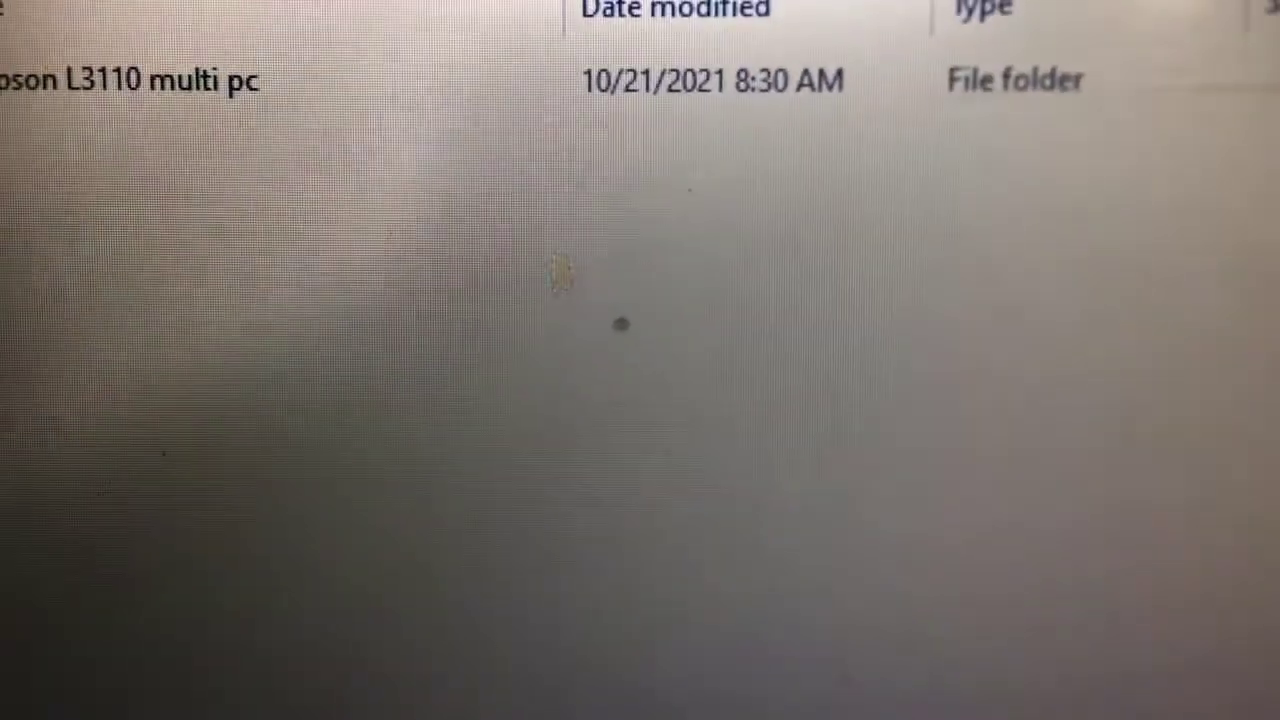
# Run Adjprog from the Epson L3110 multi pc folder and dismiss its opening notice.
pyautogui.click(8, 85)
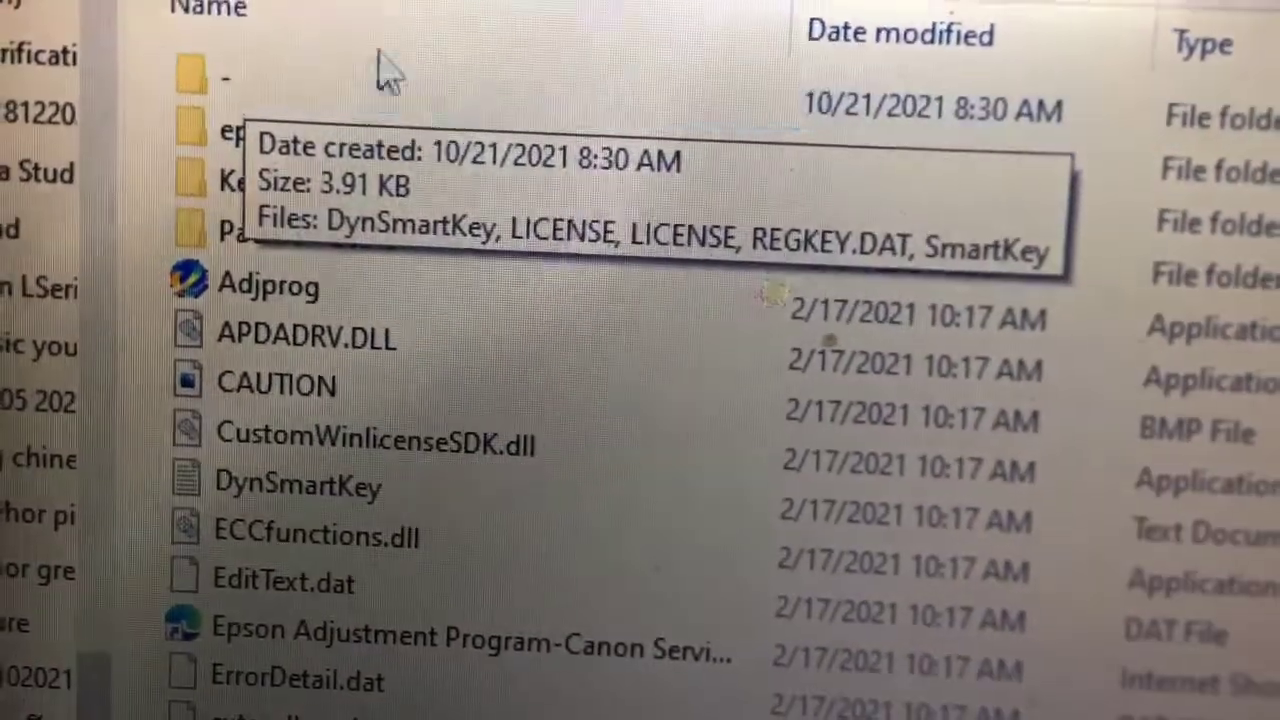
pyautogui.click(325, 243)
pyautogui.click(277, 276)
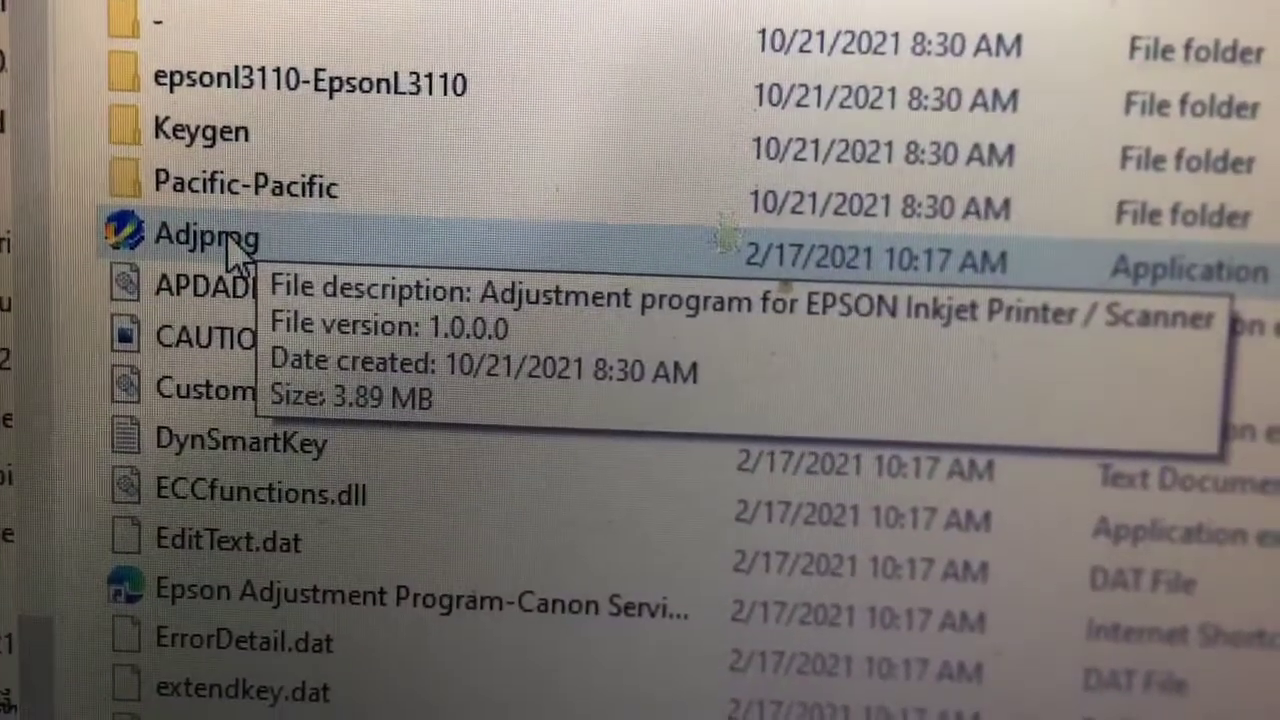
pyautogui.doubleClick(230, 248)
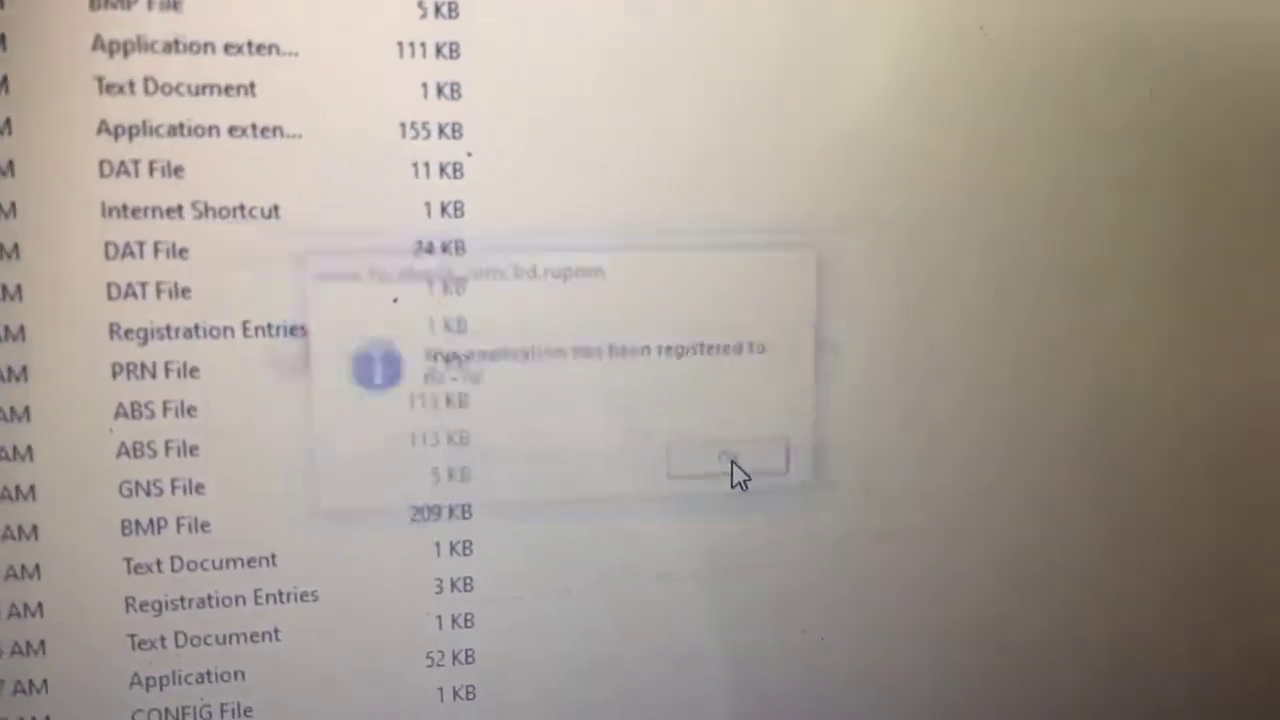
pyautogui.click(727, 428)
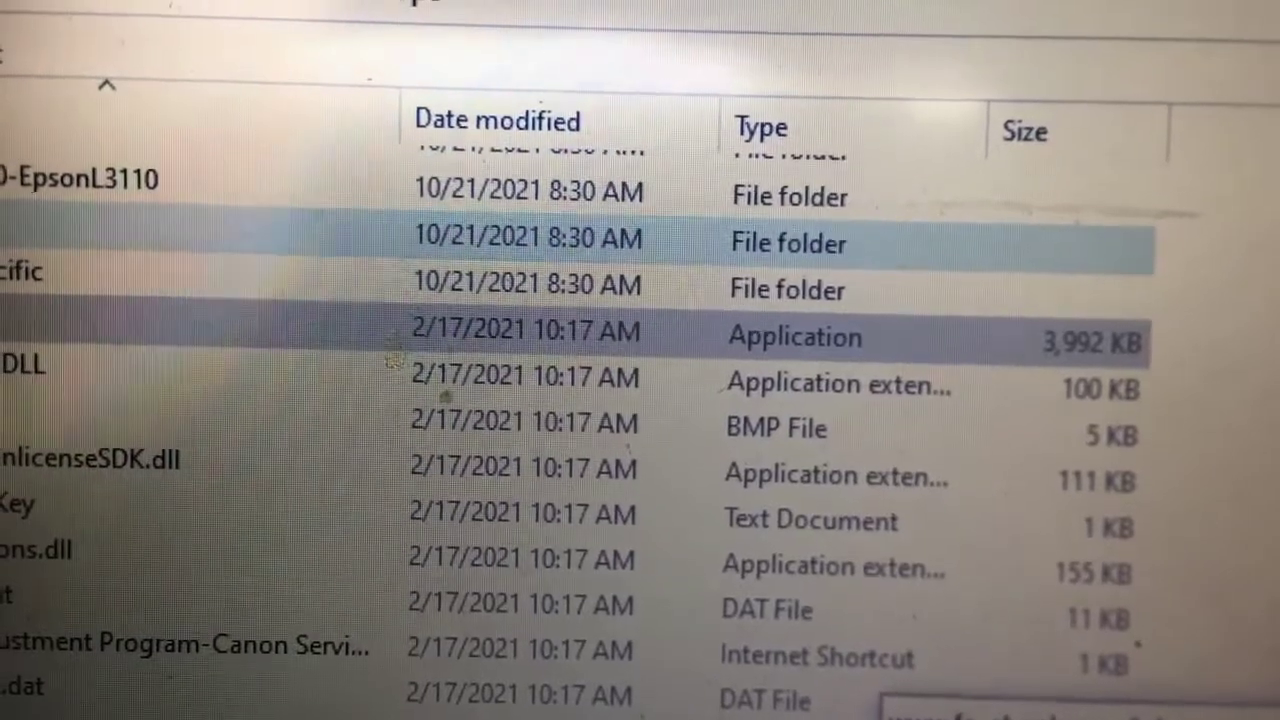
# Run WLGen_Epson L3110 from the nested Keygen folder and open its License Manager.
pyautogui.doubleClick(200, 222)
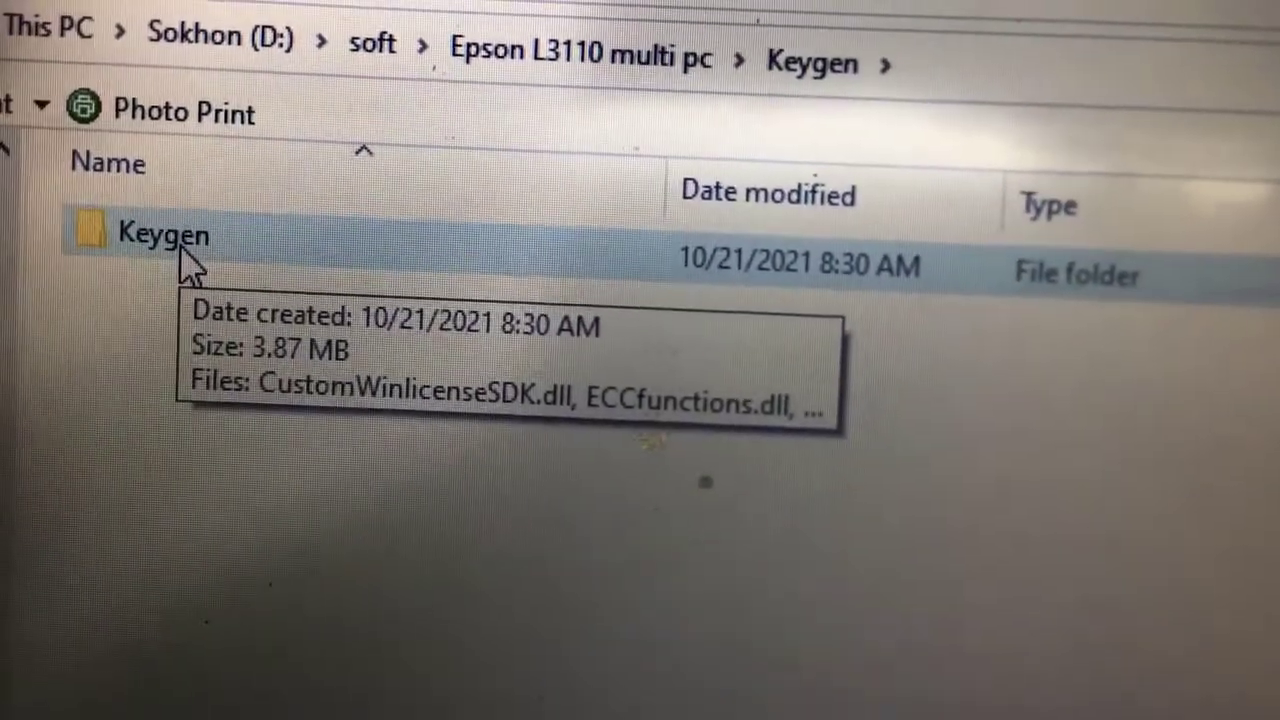
pyautogui.doubleClick(214, 262)
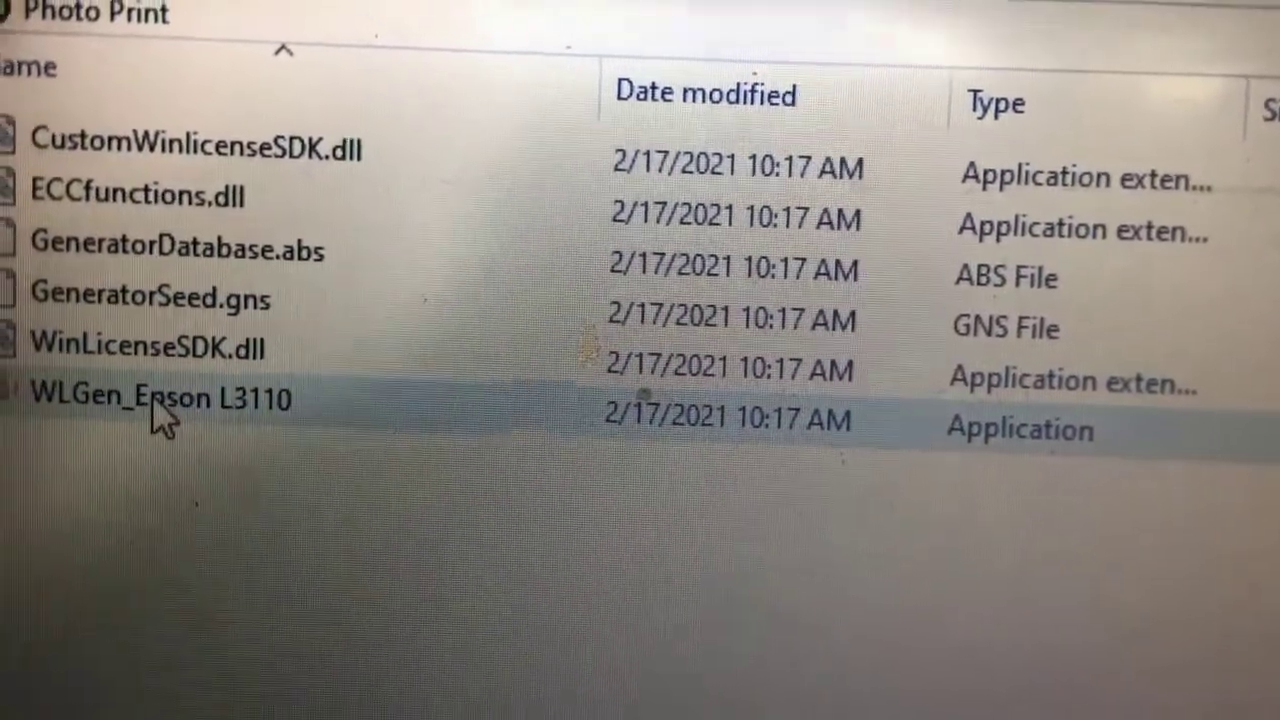
pyautogui.doubleClick(143, 398)
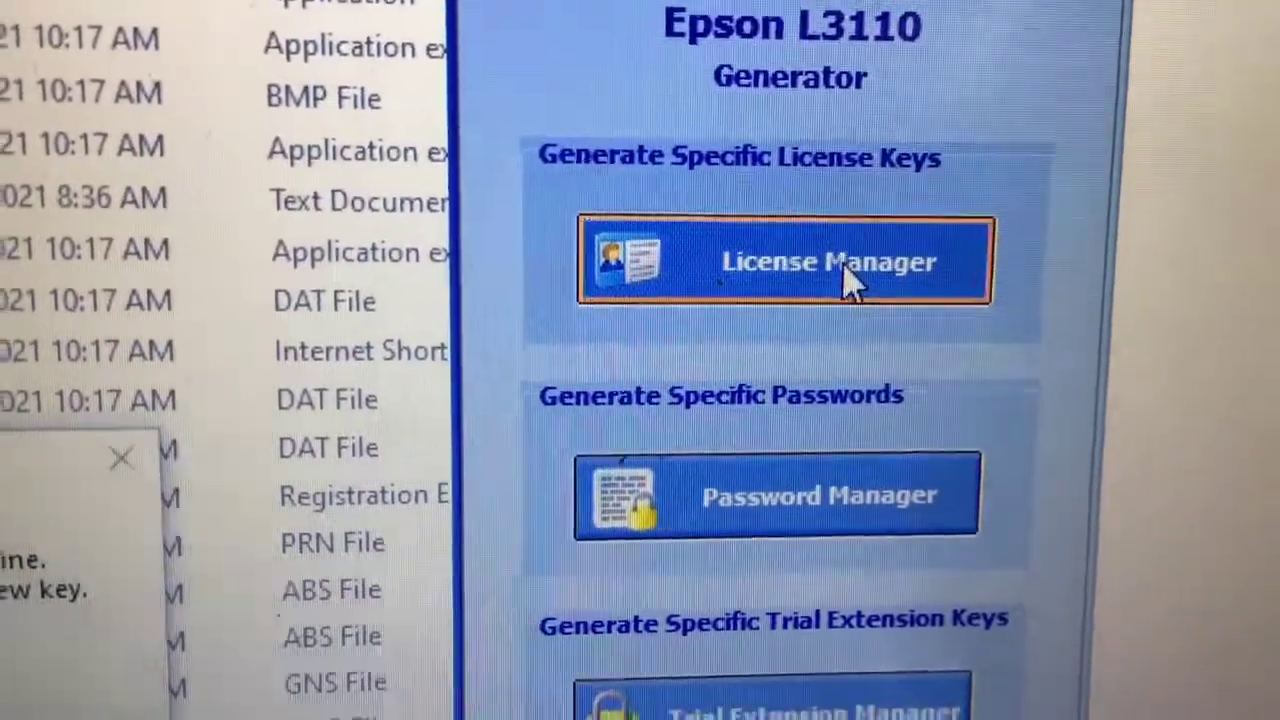
pyautogui.click(845, 275)
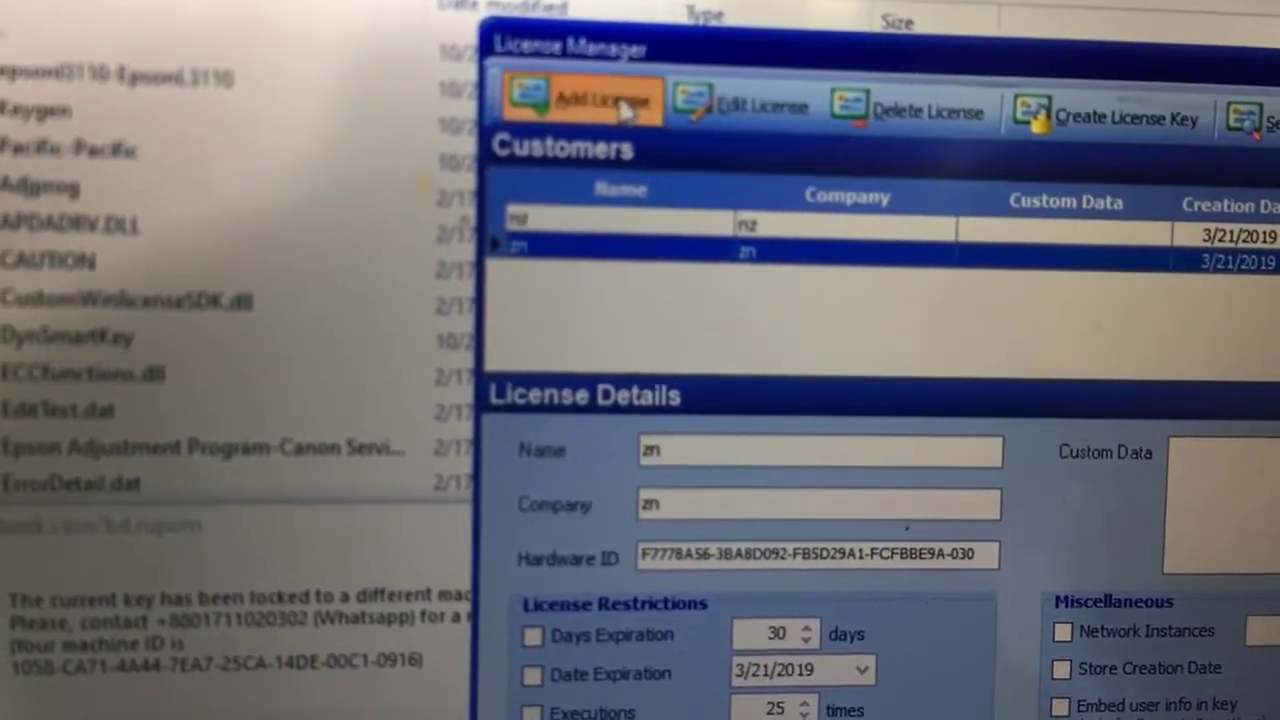
# Add a license with customer "Epson L3110 L350 L Series Reset License Key", company "khmer share", and the copied machine ID as Hardware ID.
pyautogui.click(610, 105)
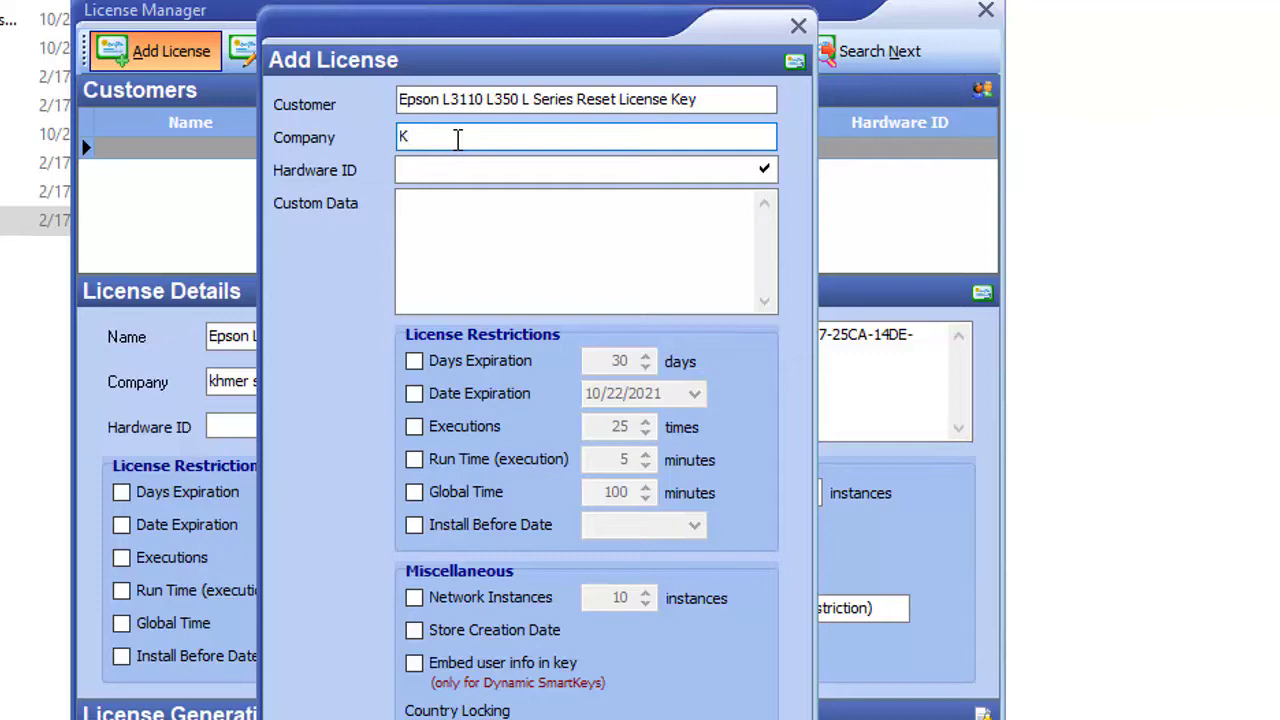
pyautogui.press('BackSpace')
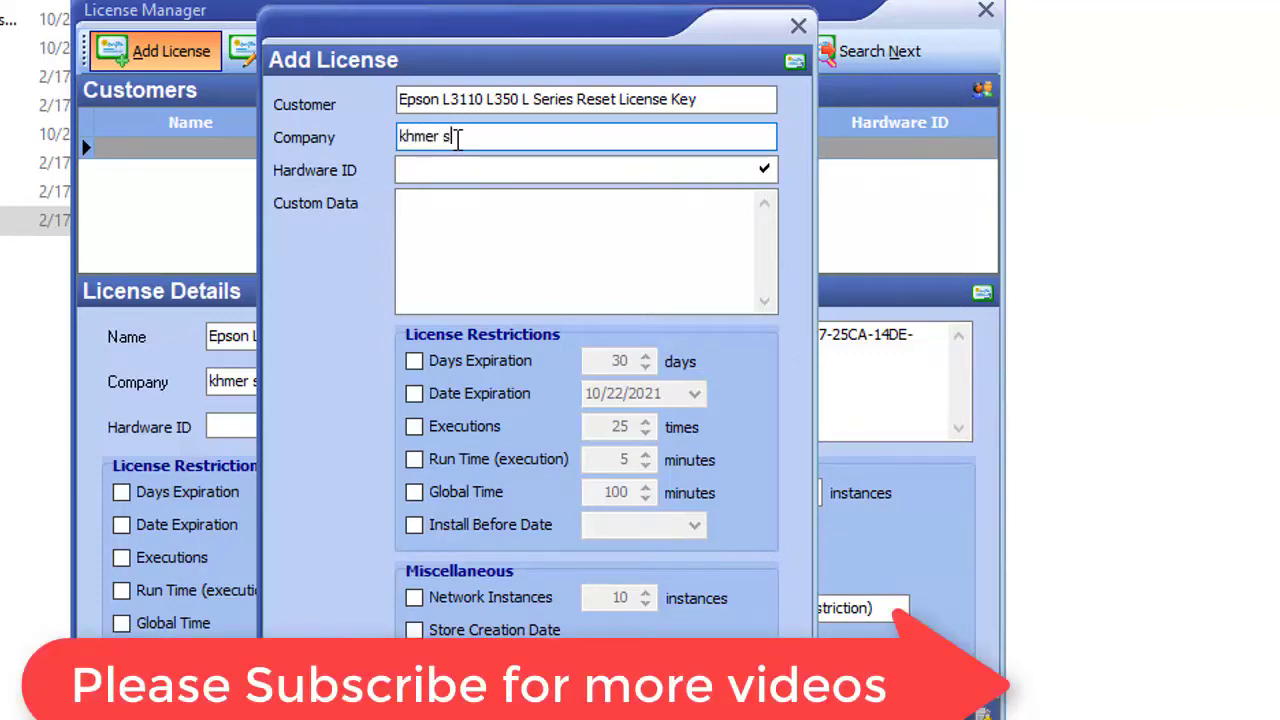
pyautogui.write('e')
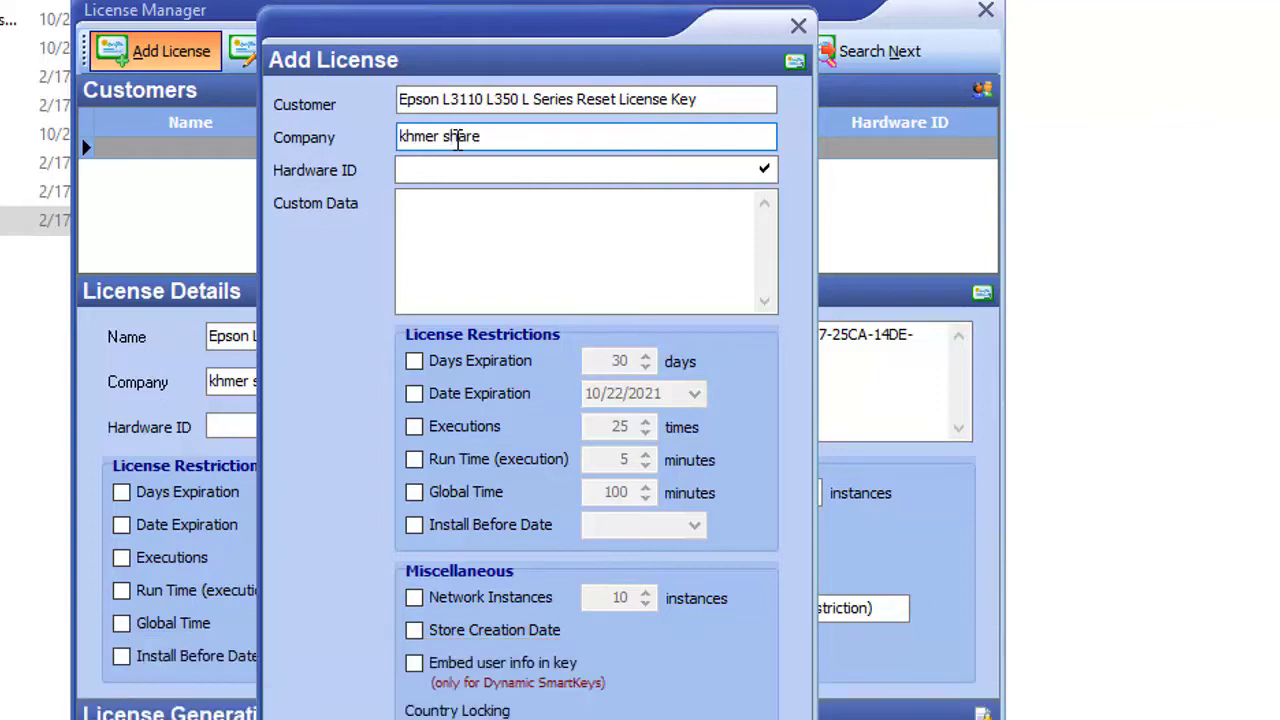
pyautogui.rightClick(415, 171)
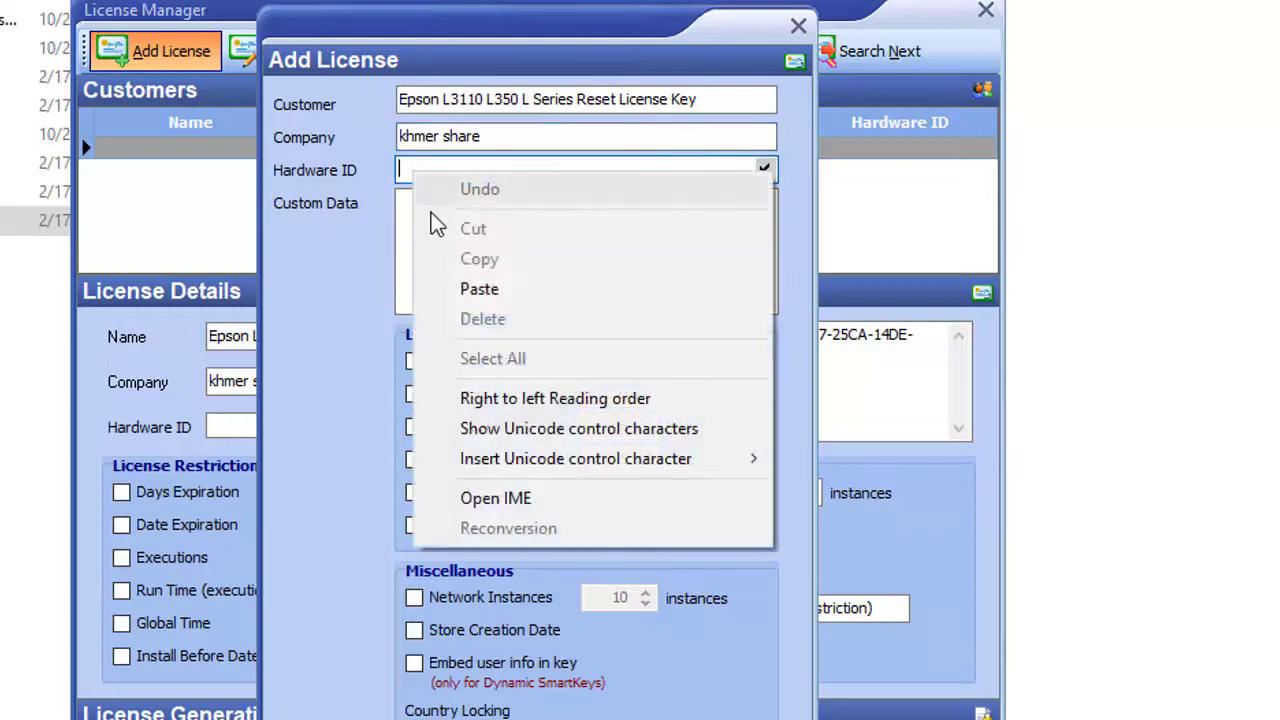
pyautogui.click(480, 290)
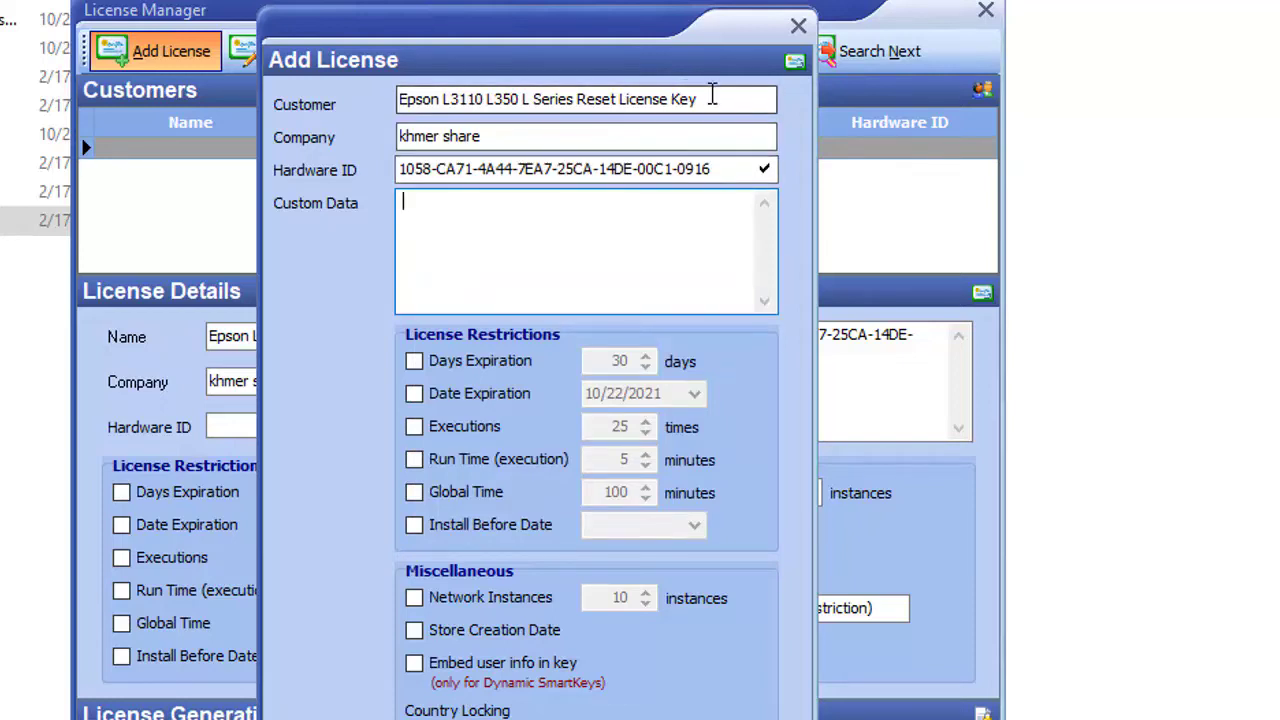
# Copy the customer text into Custom Data, append ", How to great License key, Please help support me", and save the license.
pyautogui.moveTo(707, 98); pyautogui.dragTo(403, 100)
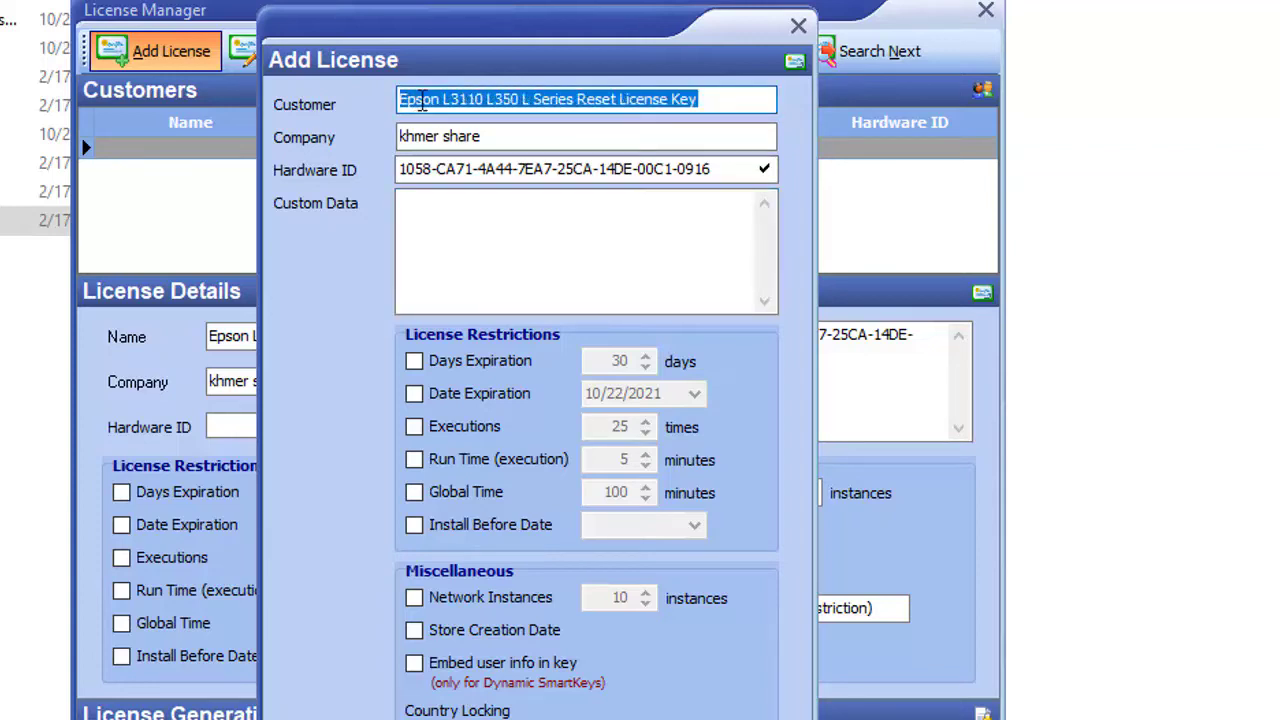
pyautogui.rightClick(422, 100)
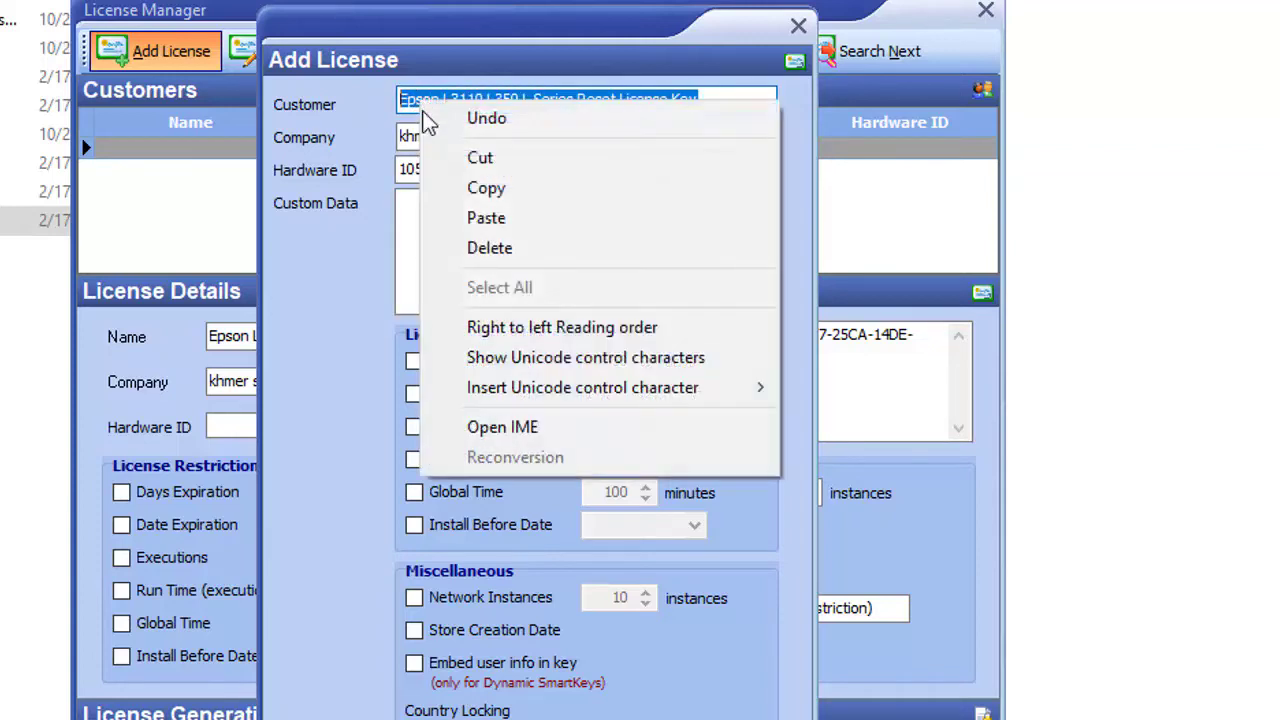
pyautogui.click(511, 192)
pyautogui.click(414, 209)
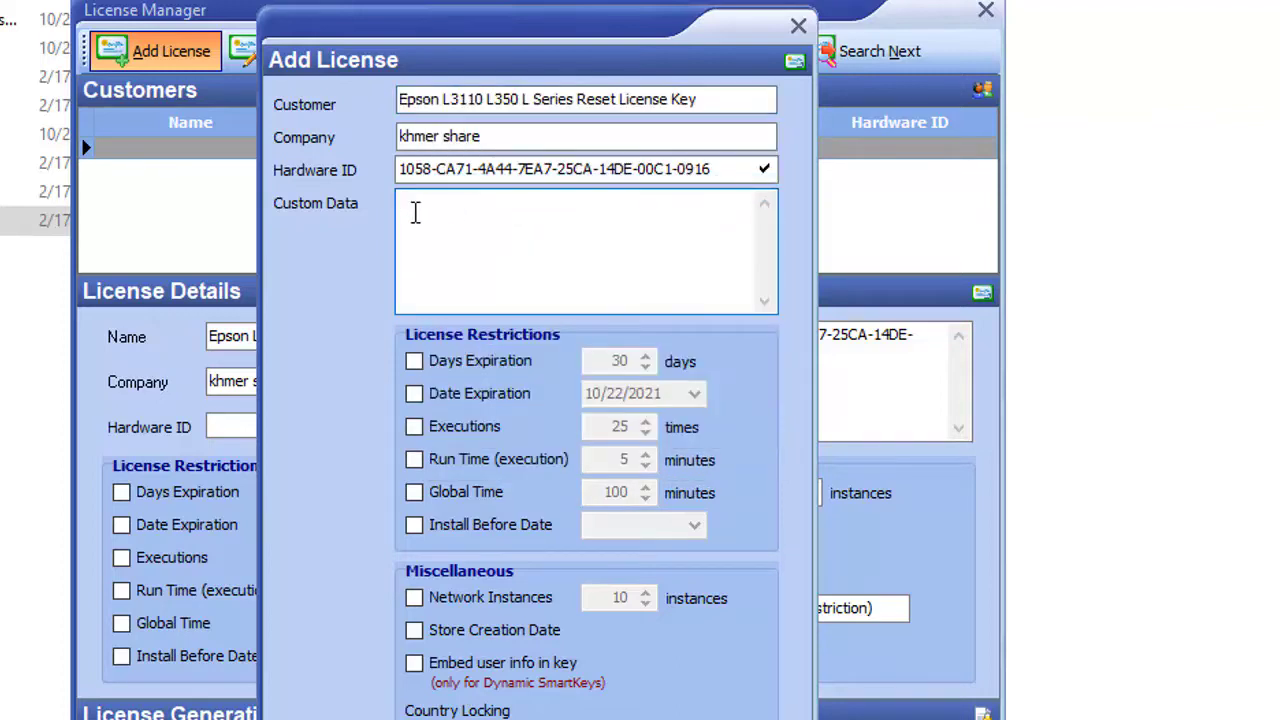
pyautogui.rightClick(414, 211)
pyautogui.click(480, 330)
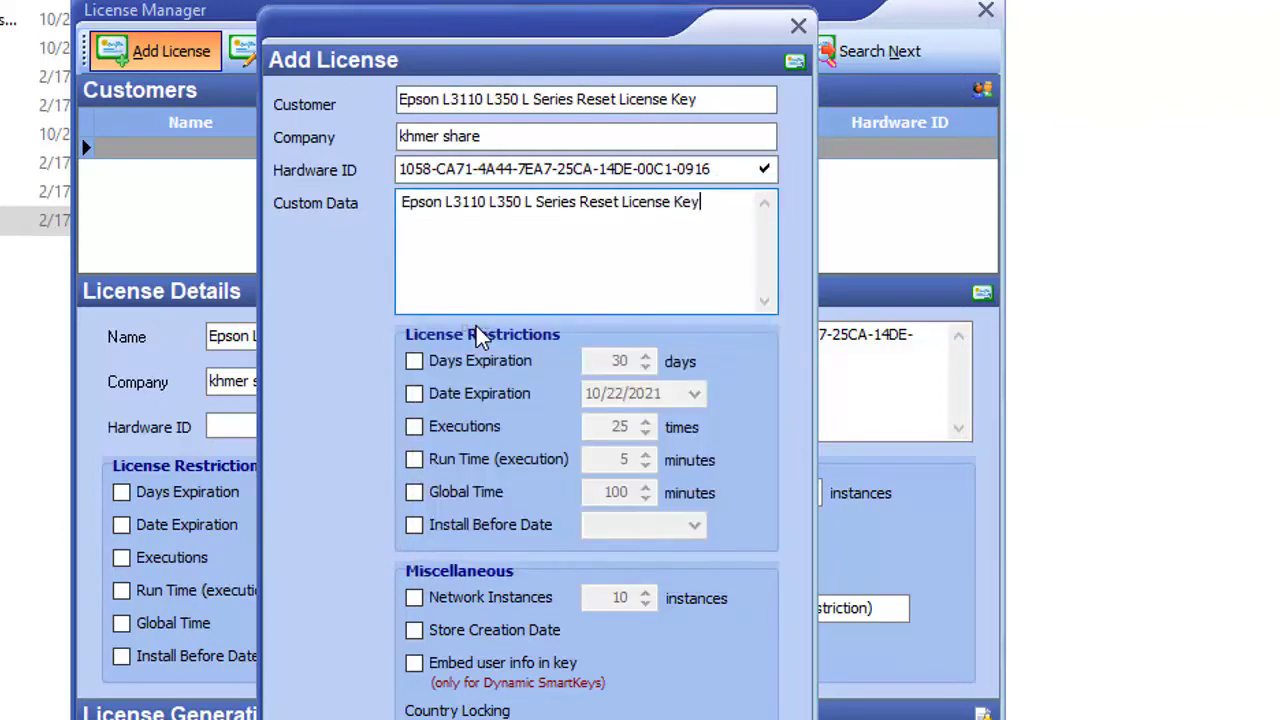
pyautogui.write(', How to great')
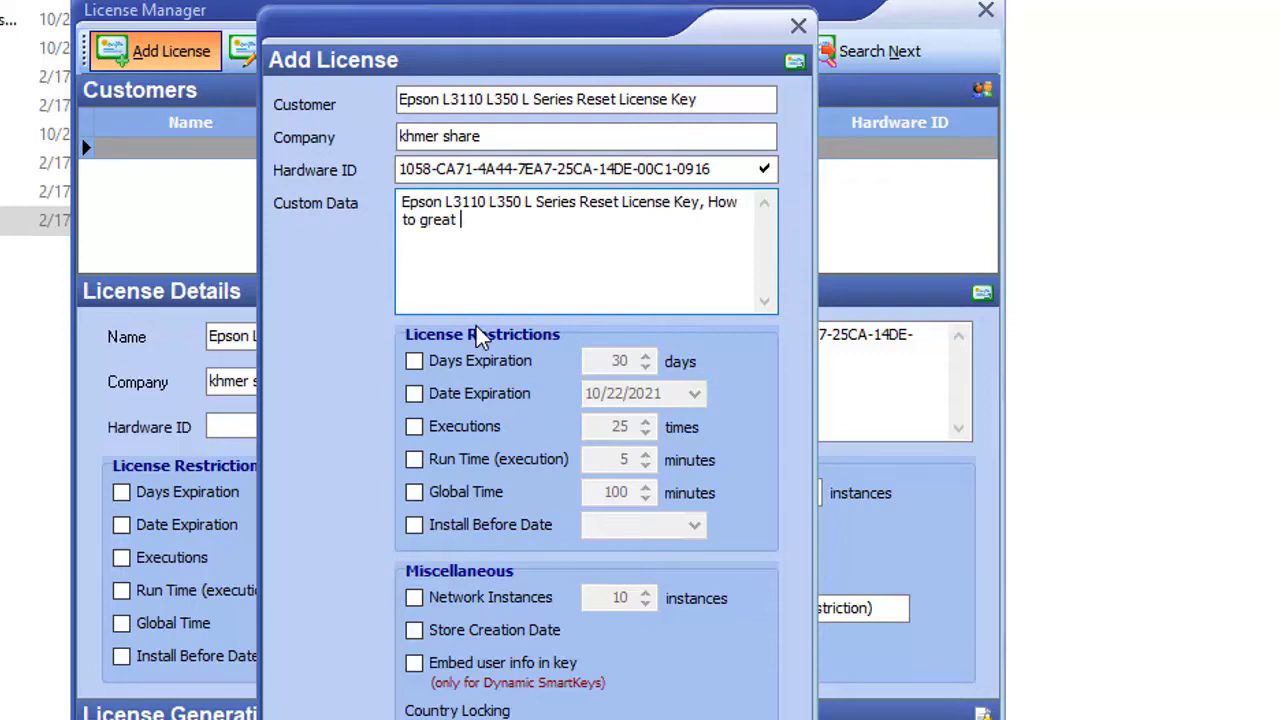
pyautogui.write(' License key')
pyautogui.write(', Please he')
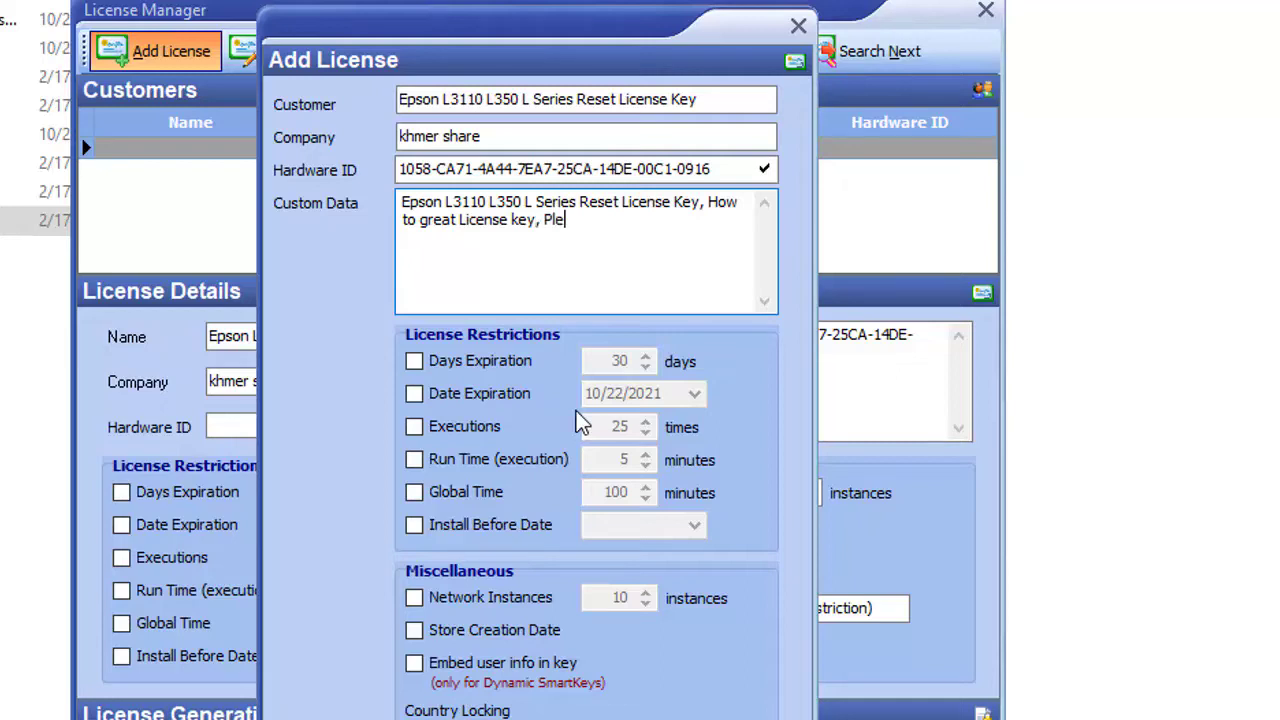
pyautogui.write('lp support me')
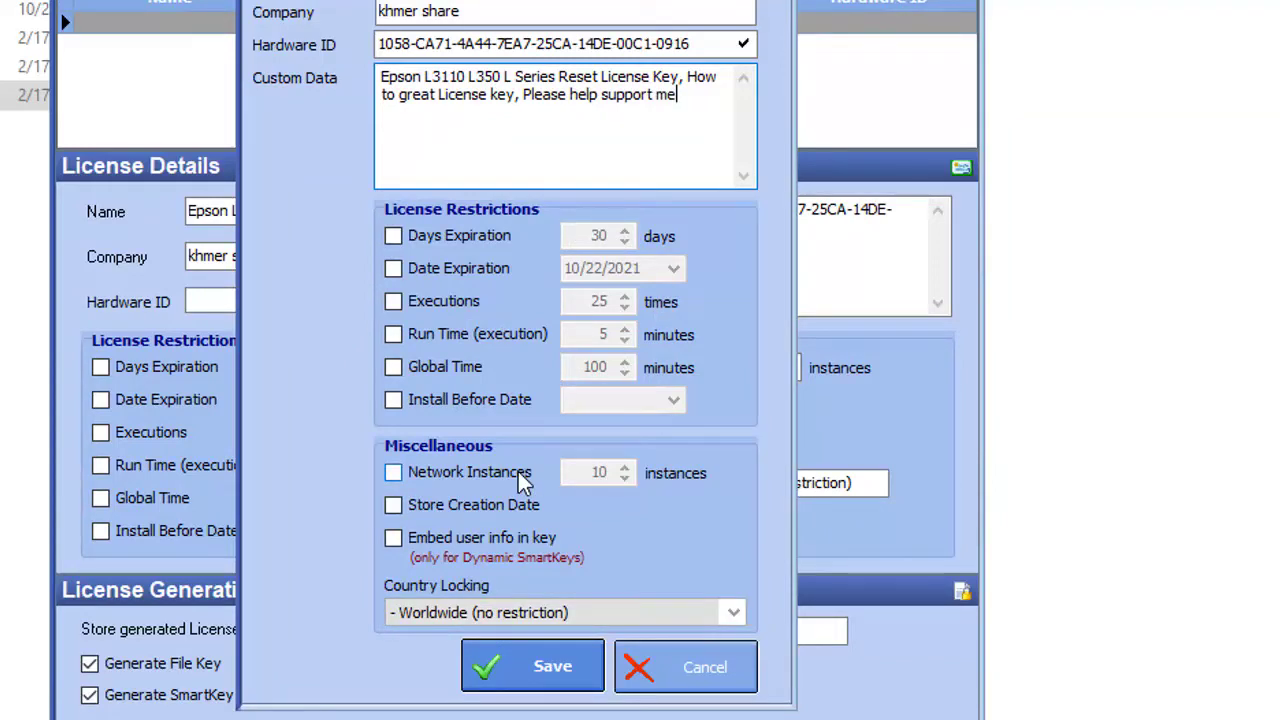
pyautogui.click(538, 672)
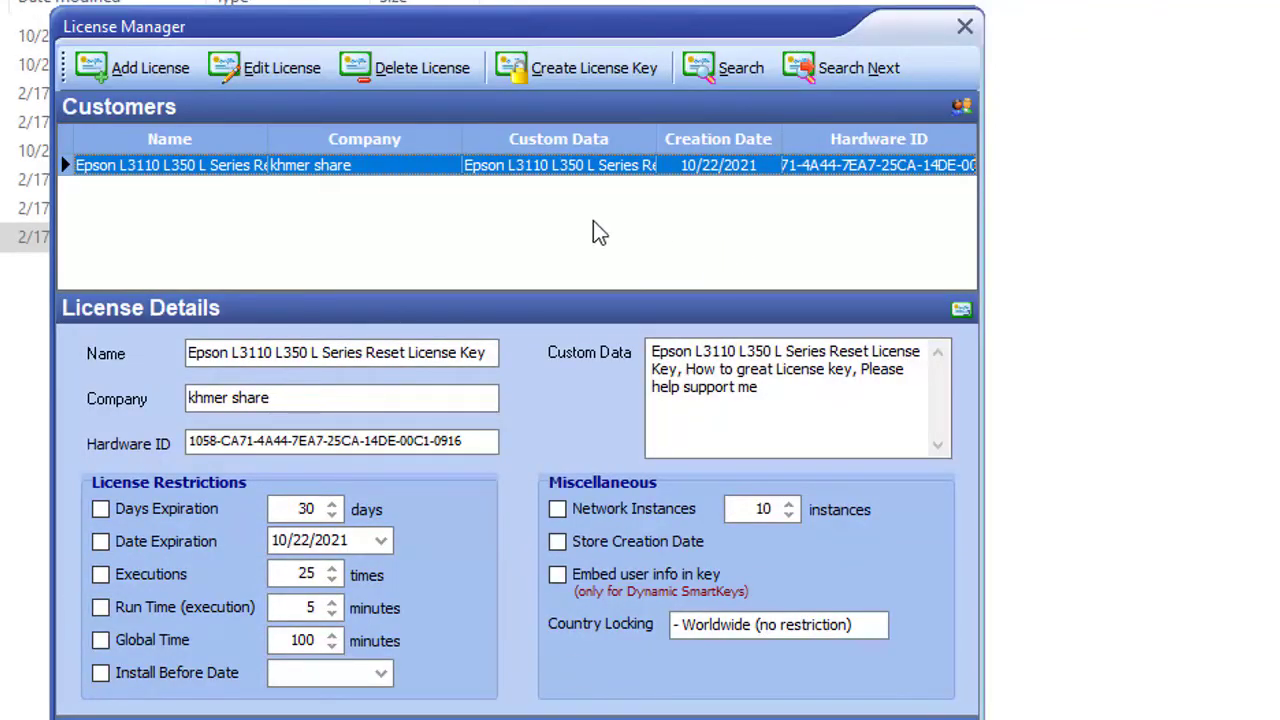
# Create the license key for the saved khmer share entry, and close the License Manager and key generator.
pyautogui.click(580, 68)
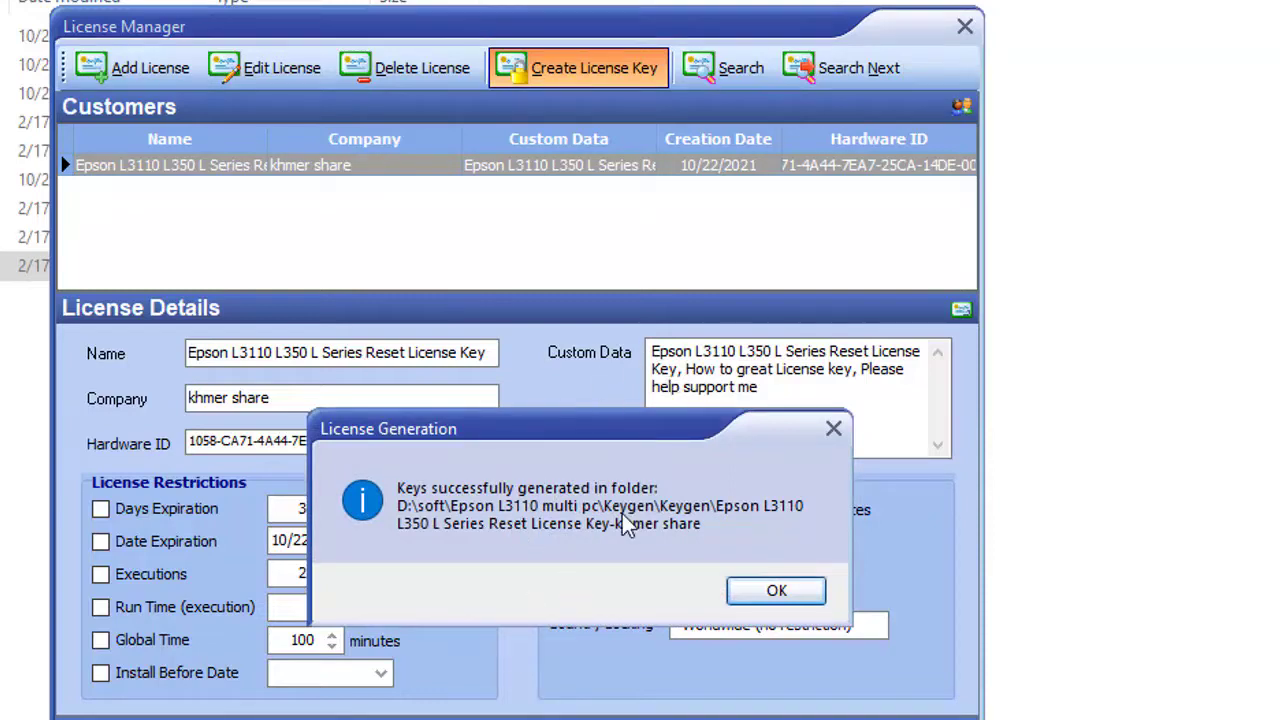
pyautogui.click(761, 592)
pyautogui.click(749, 590)
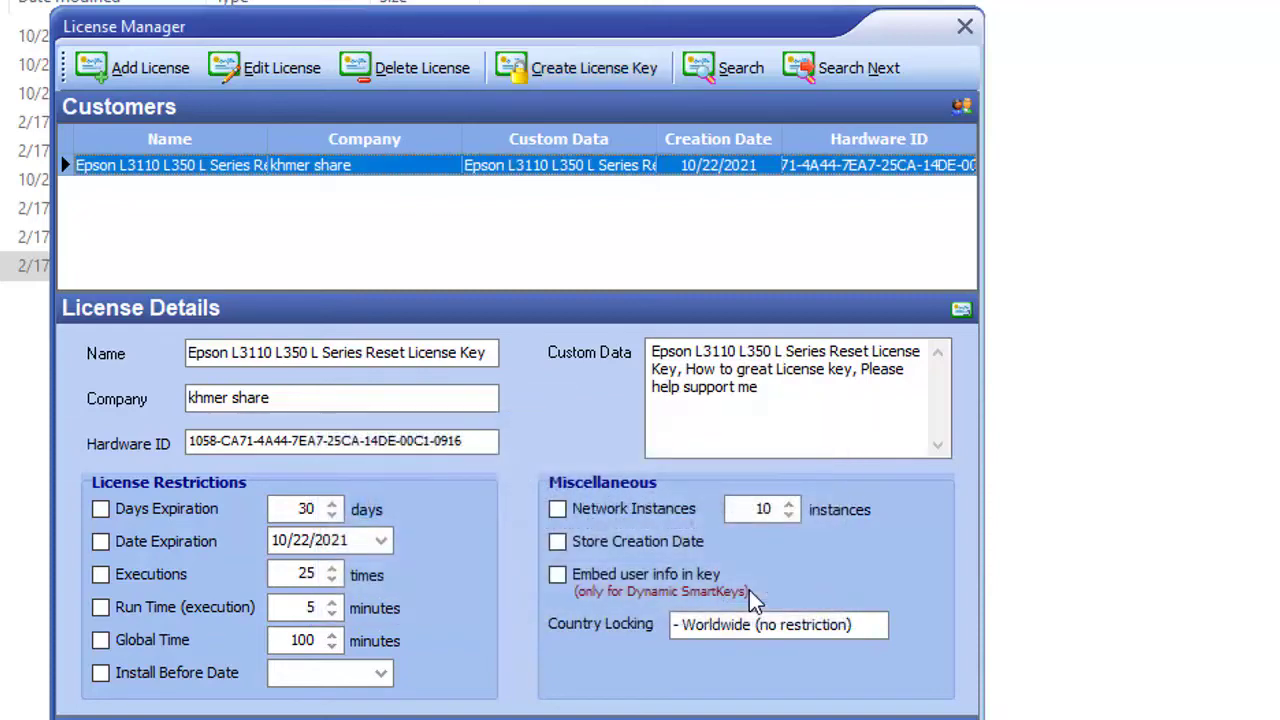
pyautogui.click(966, 27)
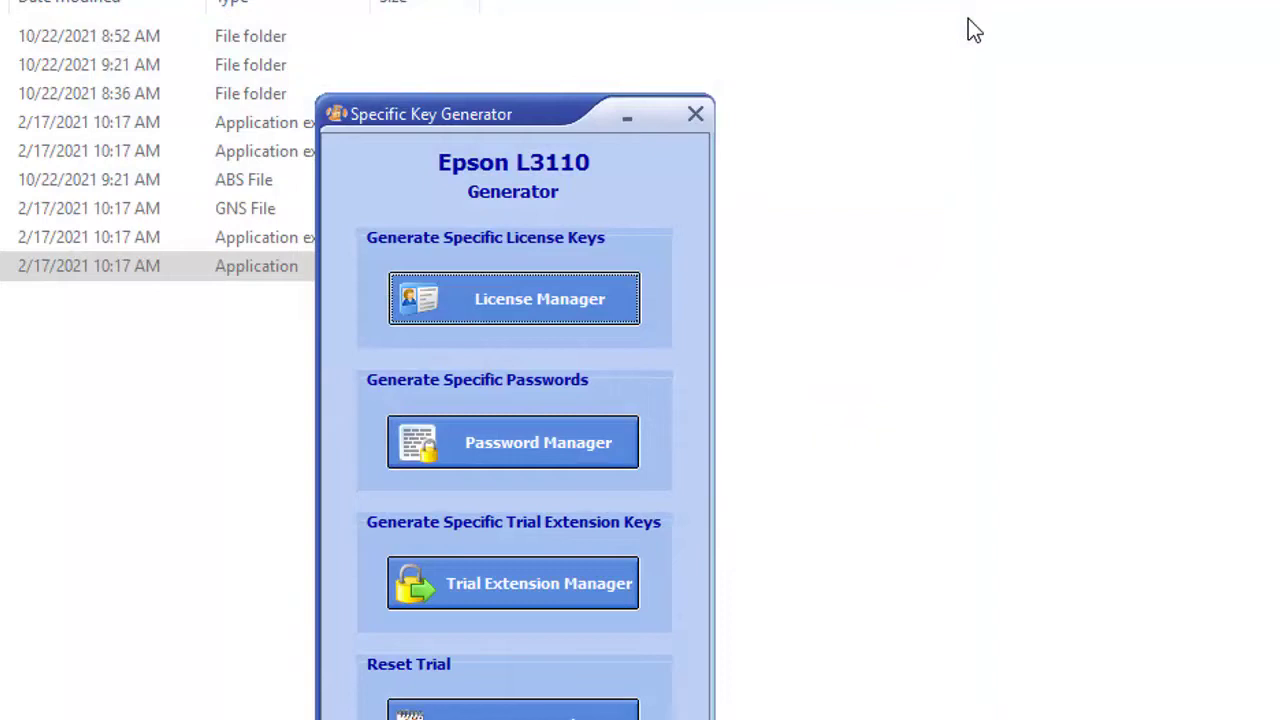
pyautogui.click(696, 117)
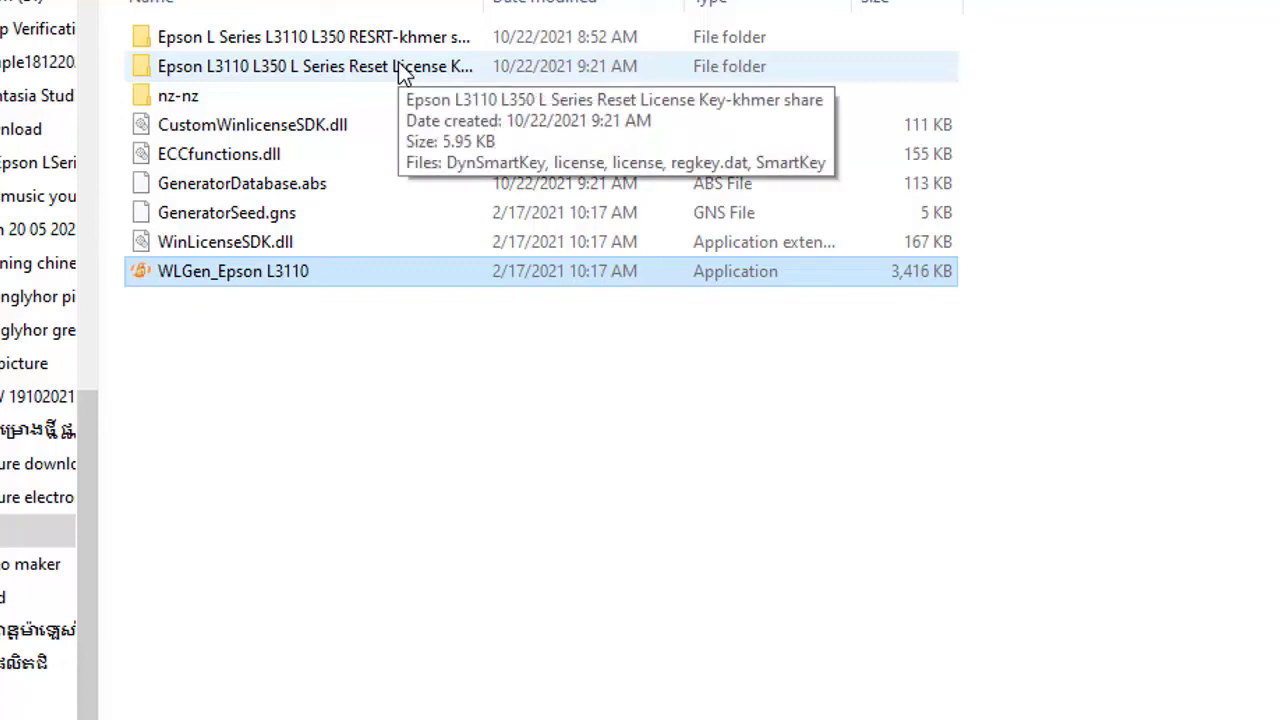
# Delete the "Epson L Series L3110 L350 RESRT-khmer share" and "nz-nz" folders from the inner Keygen folder.
pyautogui.click(377, 42)
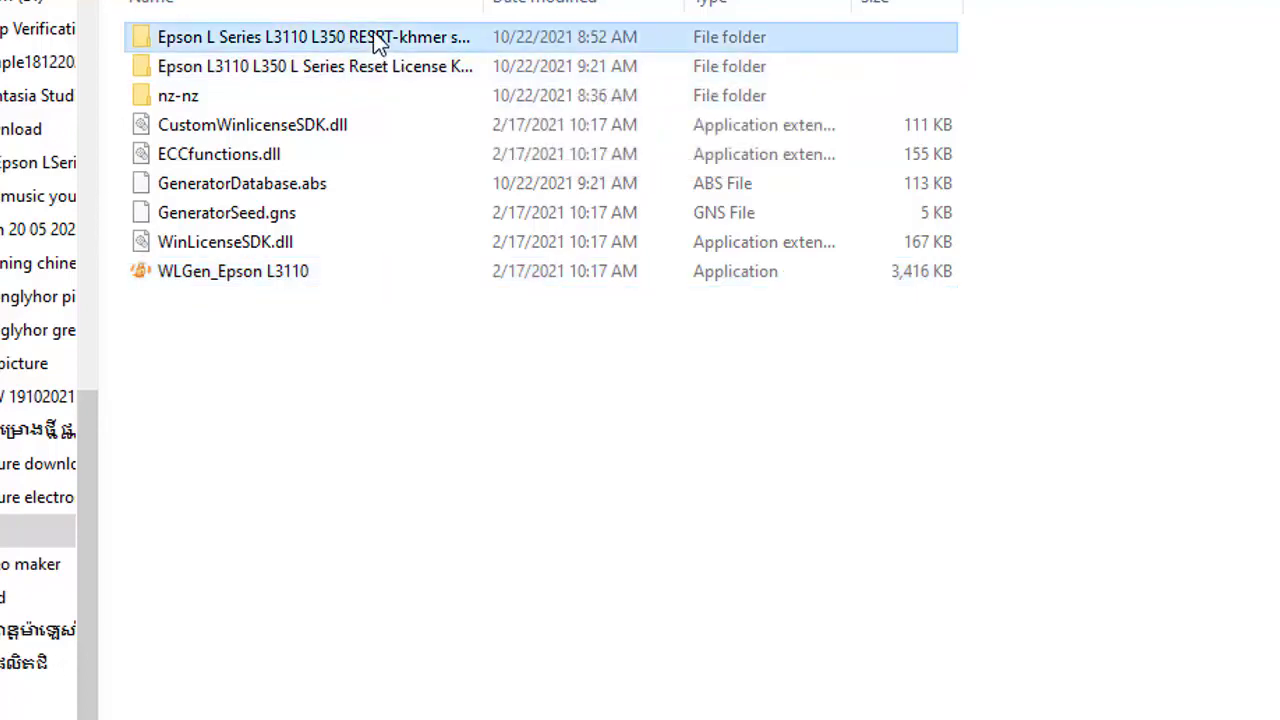
pyautogui.rightClick(376, 38)
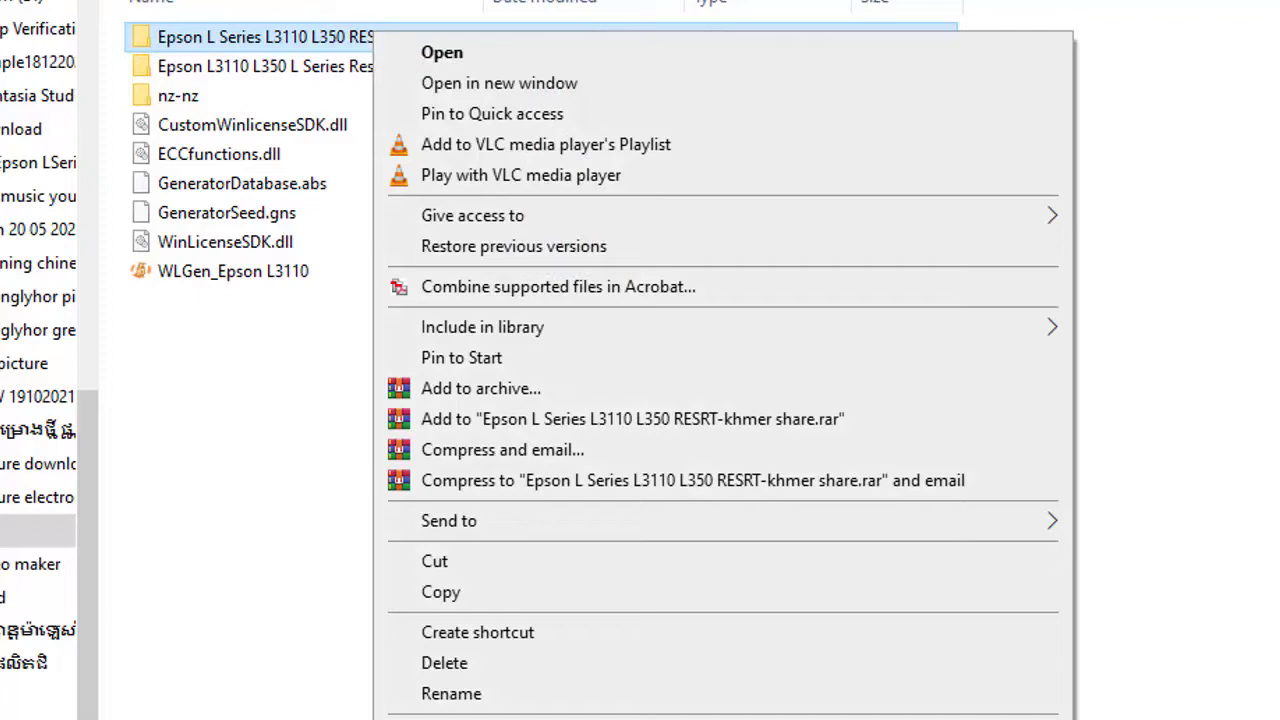
pyautogui.click(463, 666)
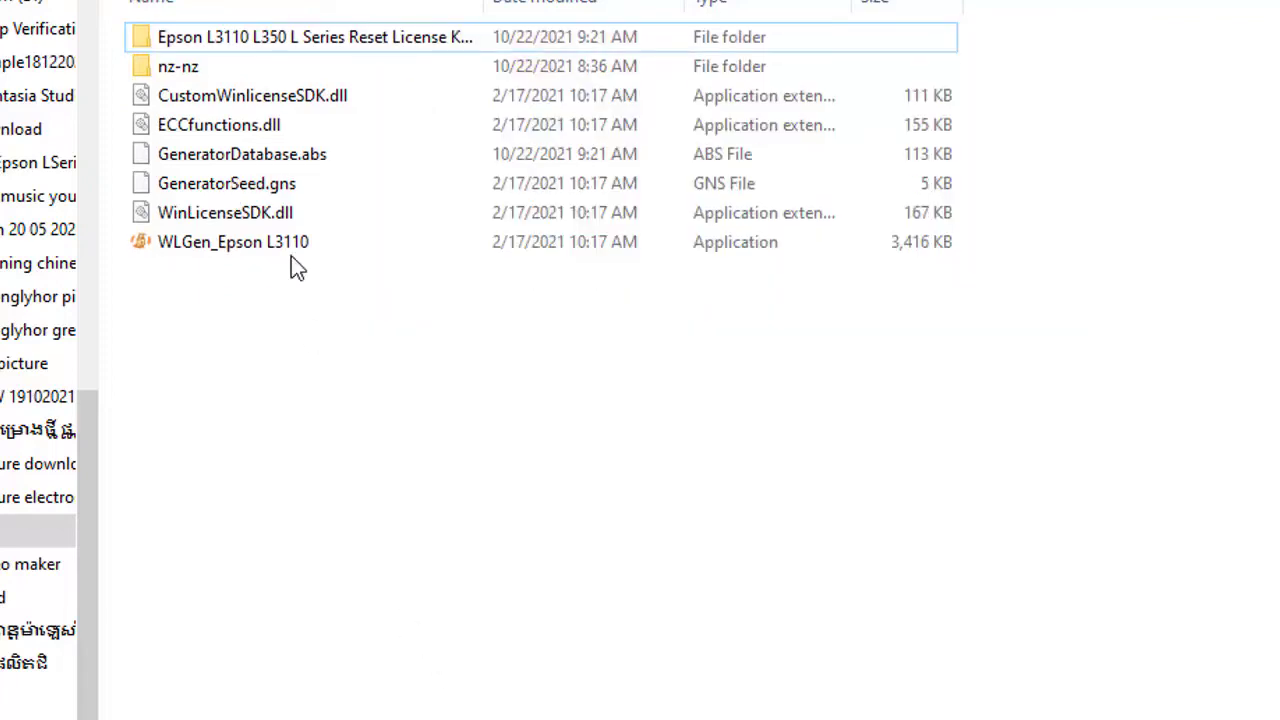
pyautogui.click(192, 64)
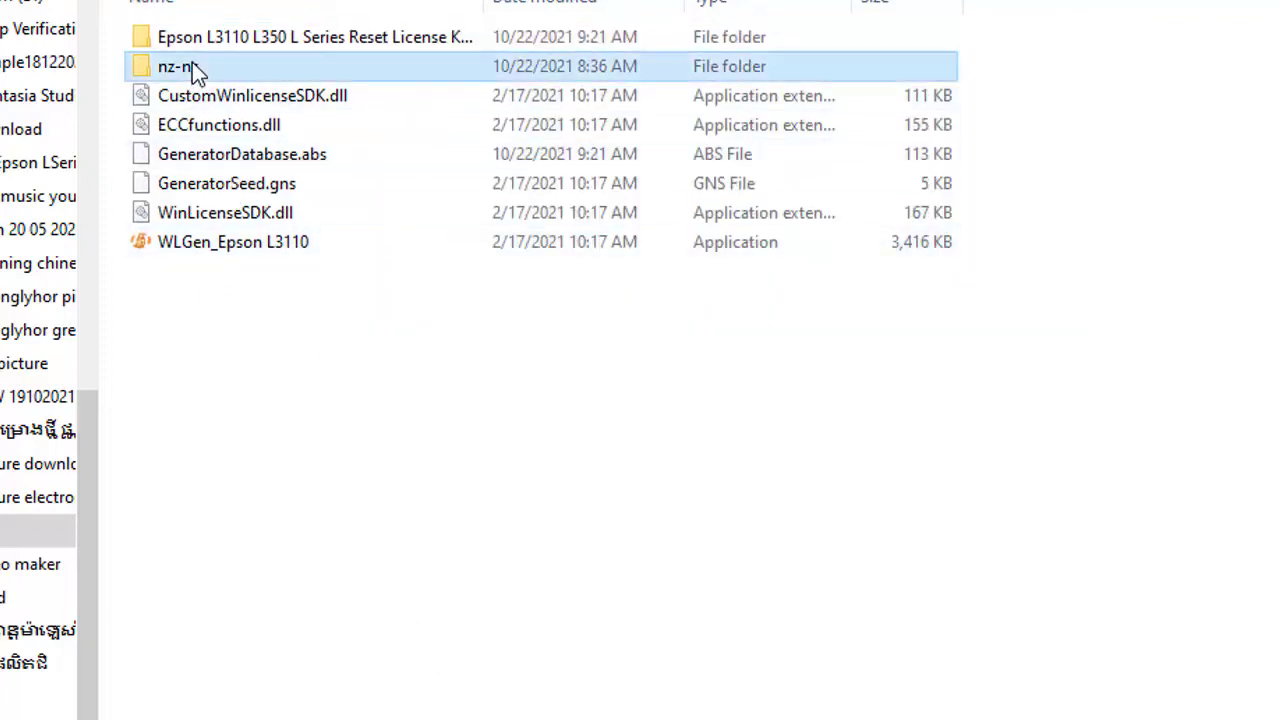
pyautogui.rightClick(192, 64)
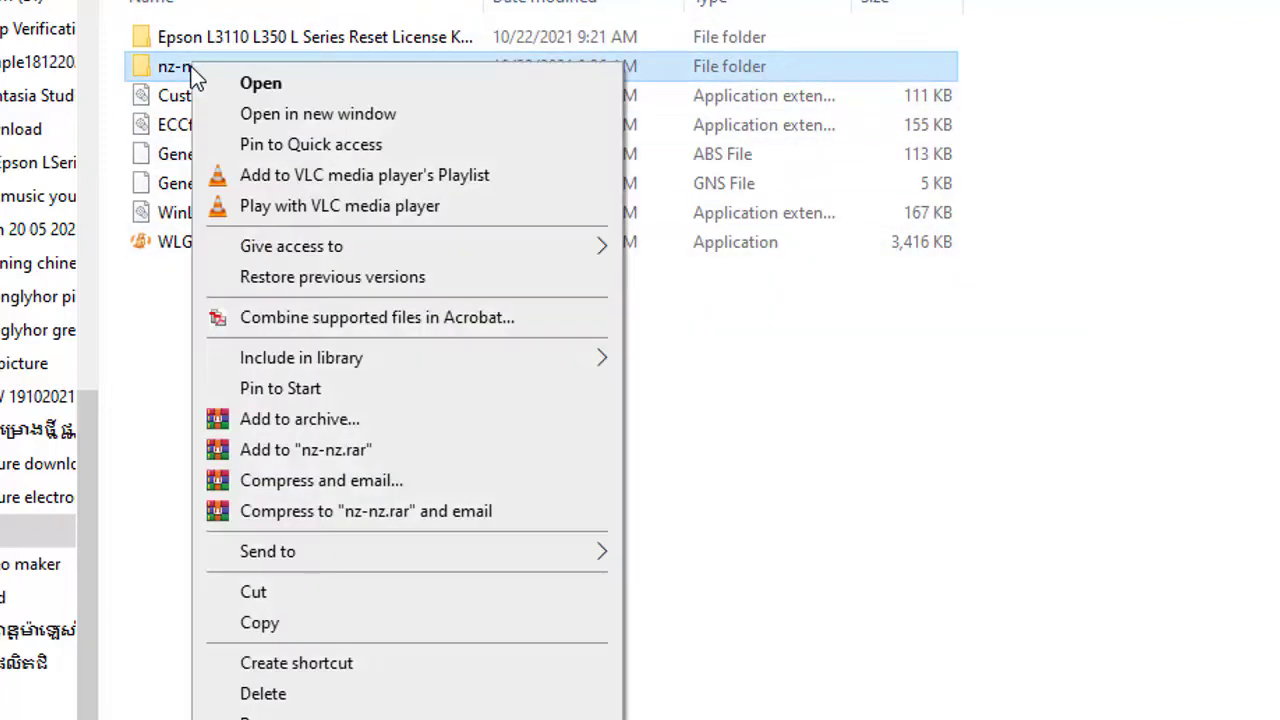
pyautogui.click(270, 694)
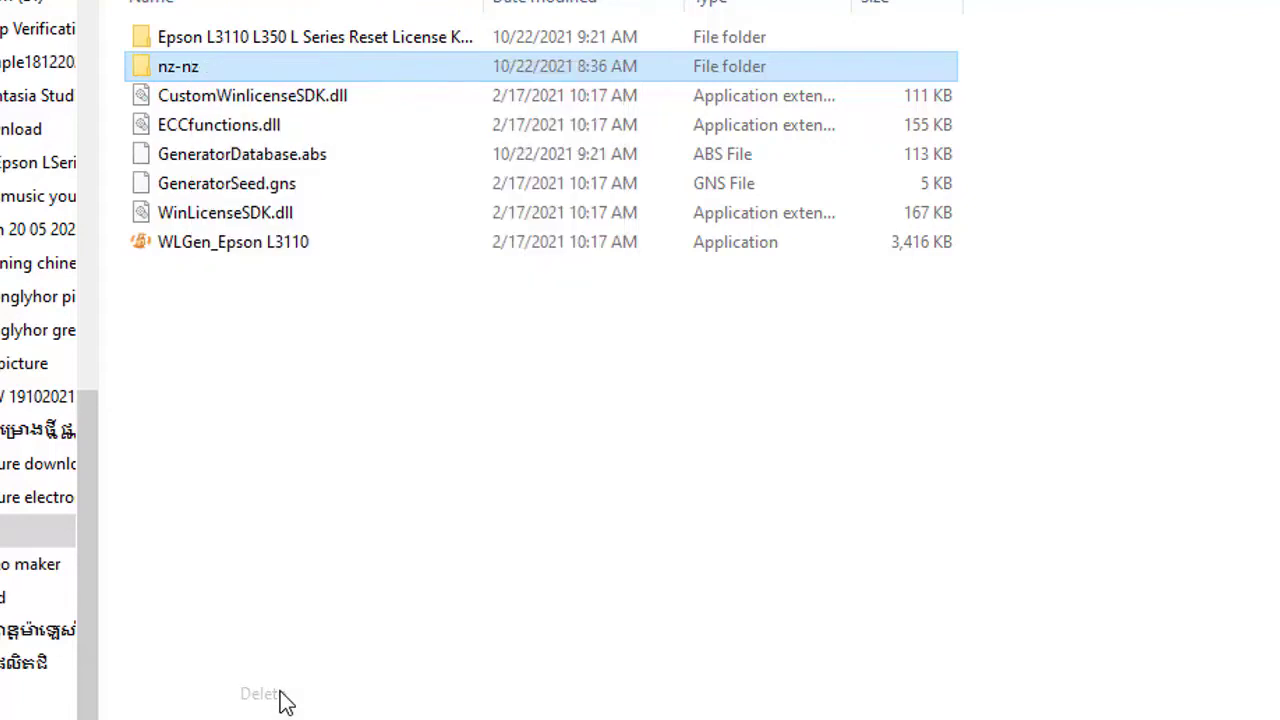
# Copy all five generated license files from the "Epson L3110 L350 L Series Reset License Key-khmer share" folder.
pyautogui.doubleClick(354, 40)
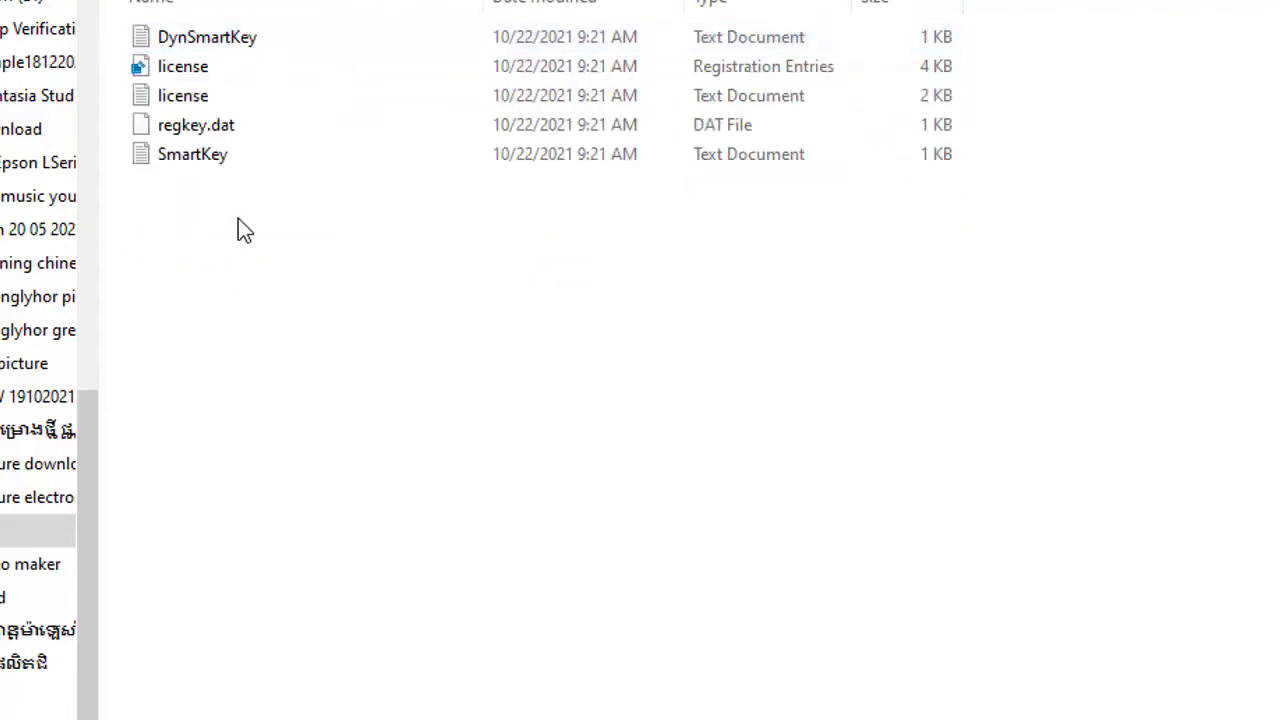
pyautogui.moveTo(238, 218); pyautogui.dragTo(172, 39)
pyautogui.rightClick(183, 35)
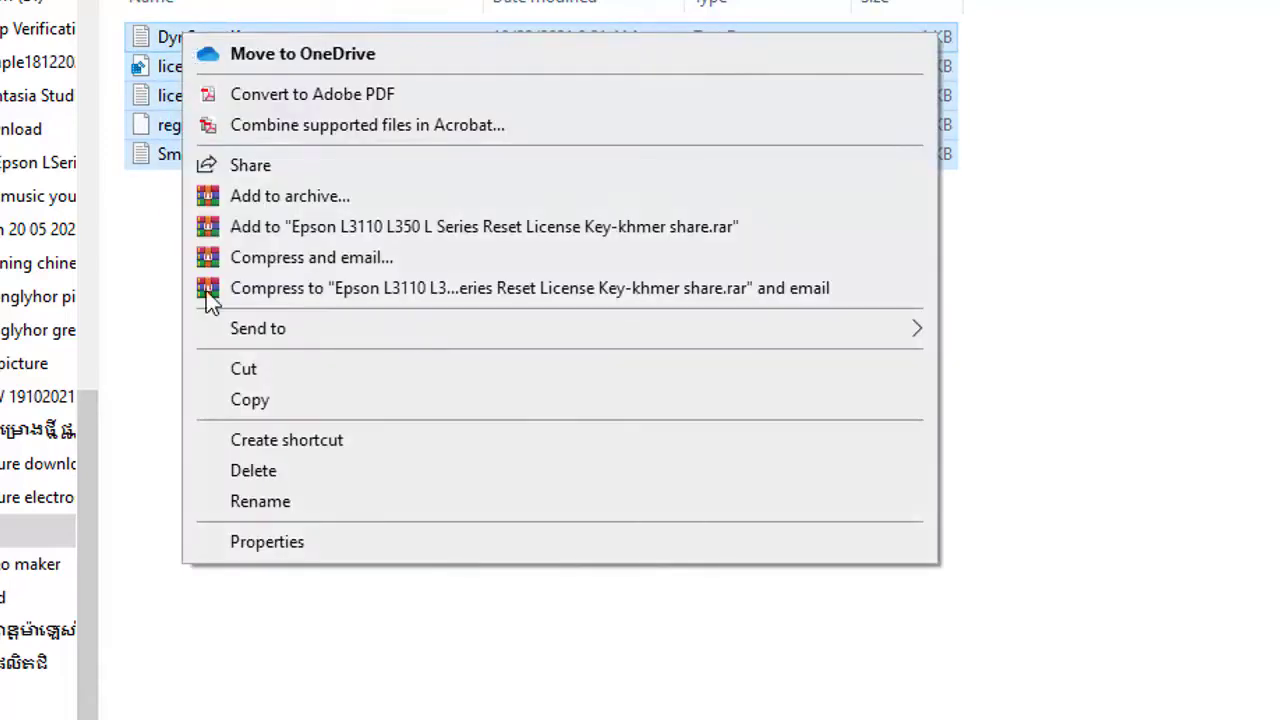
pyautogui.click(250, 400)
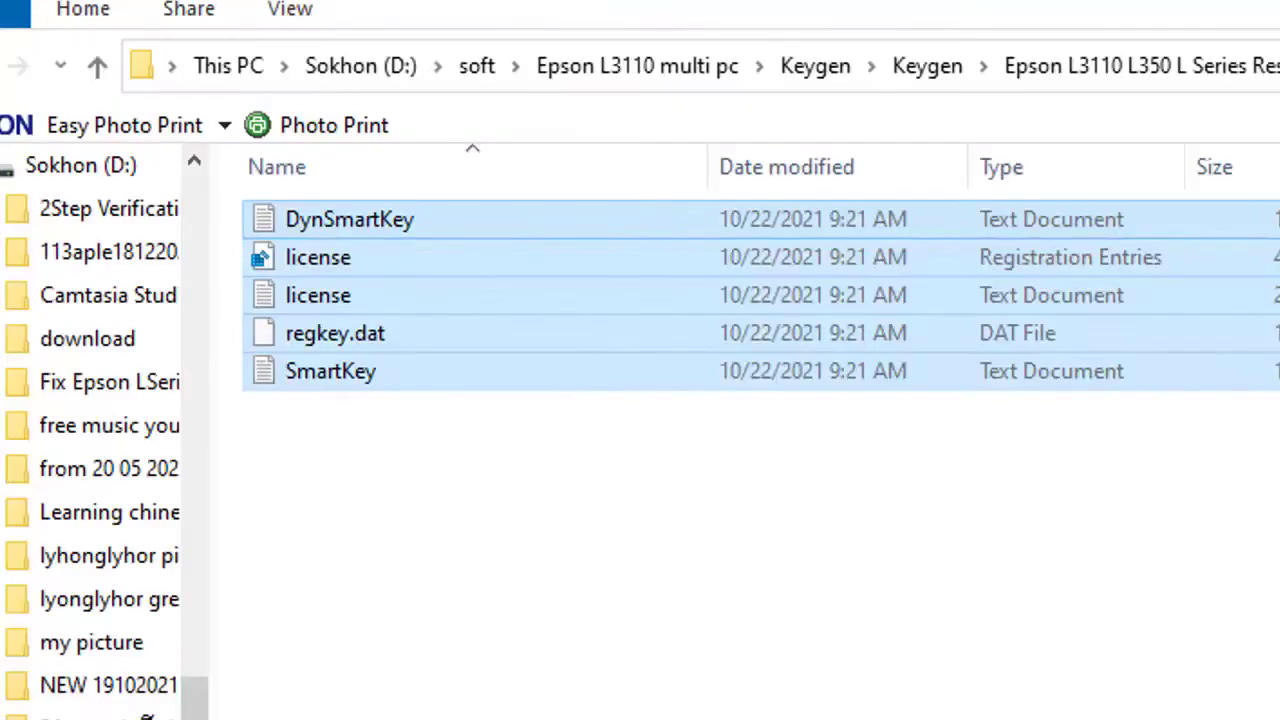
# Paste the copied license files into the "Epson L3110 multi pc" folder, replacing the existing files of the same names.
pyautogui.click(96, 68)
pyautogui.click(97, 68)
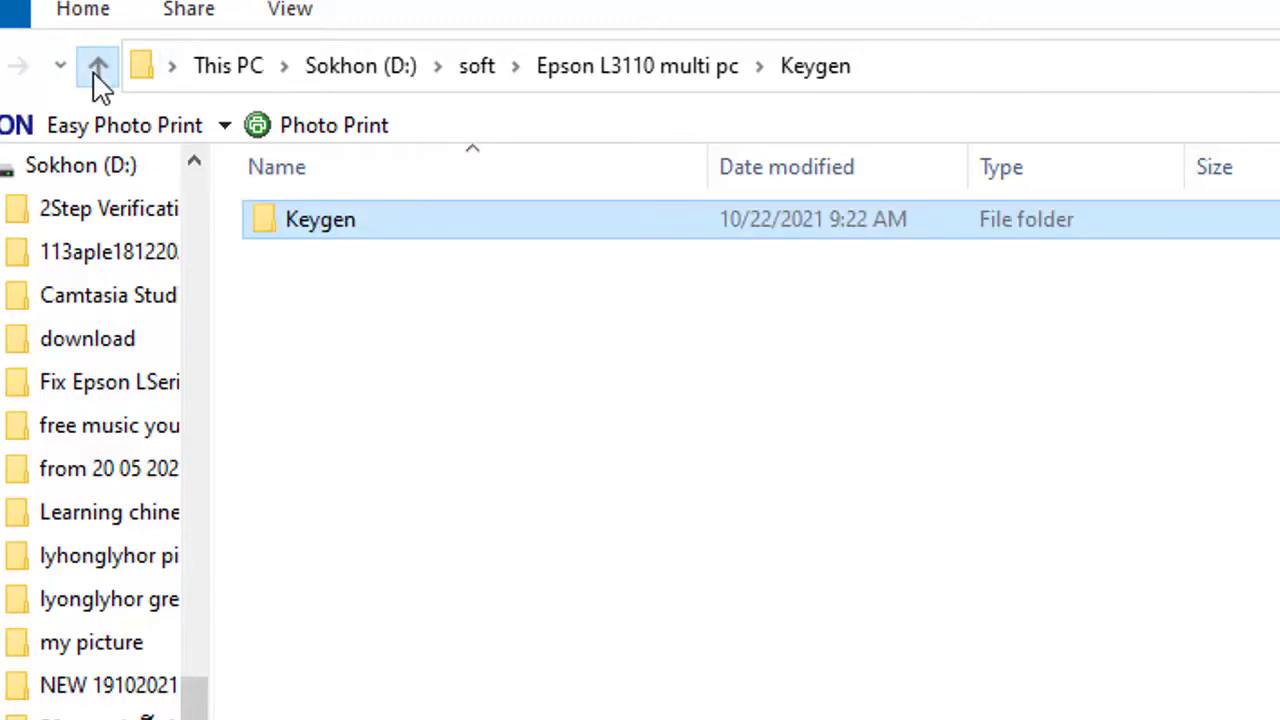
pyautogui.click(97, 68)
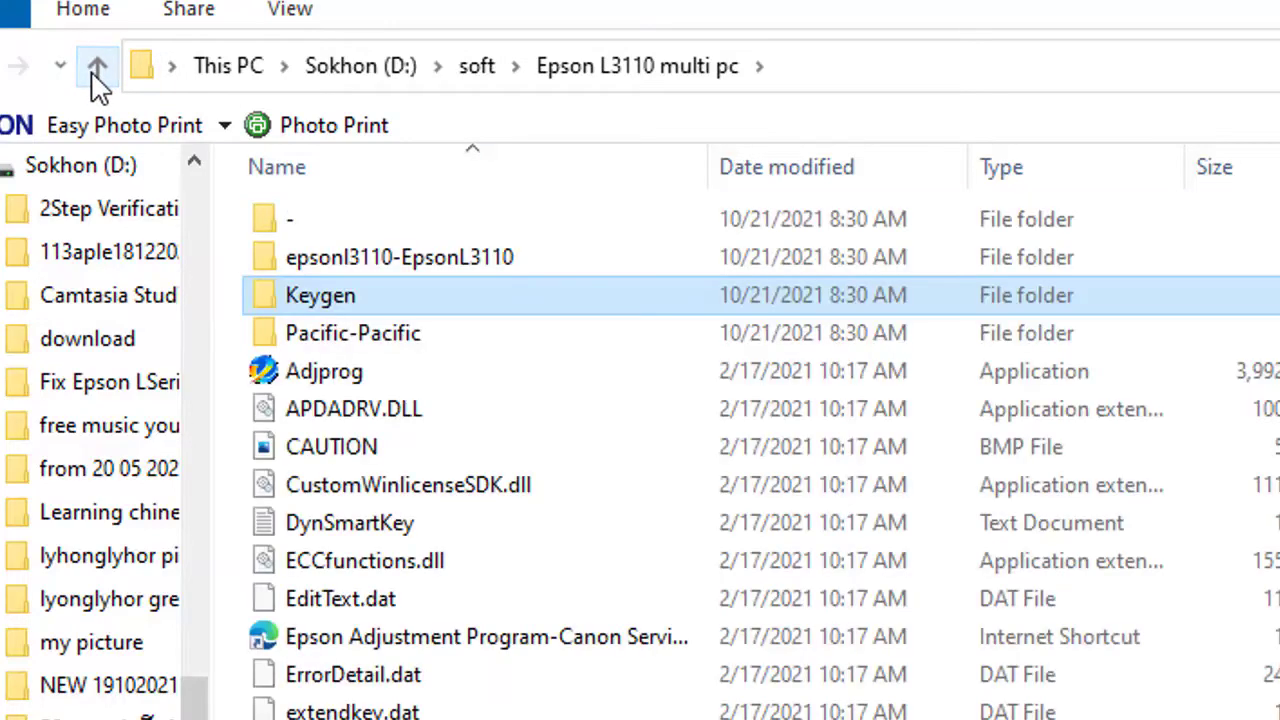
pyautogui.click(235, 465)
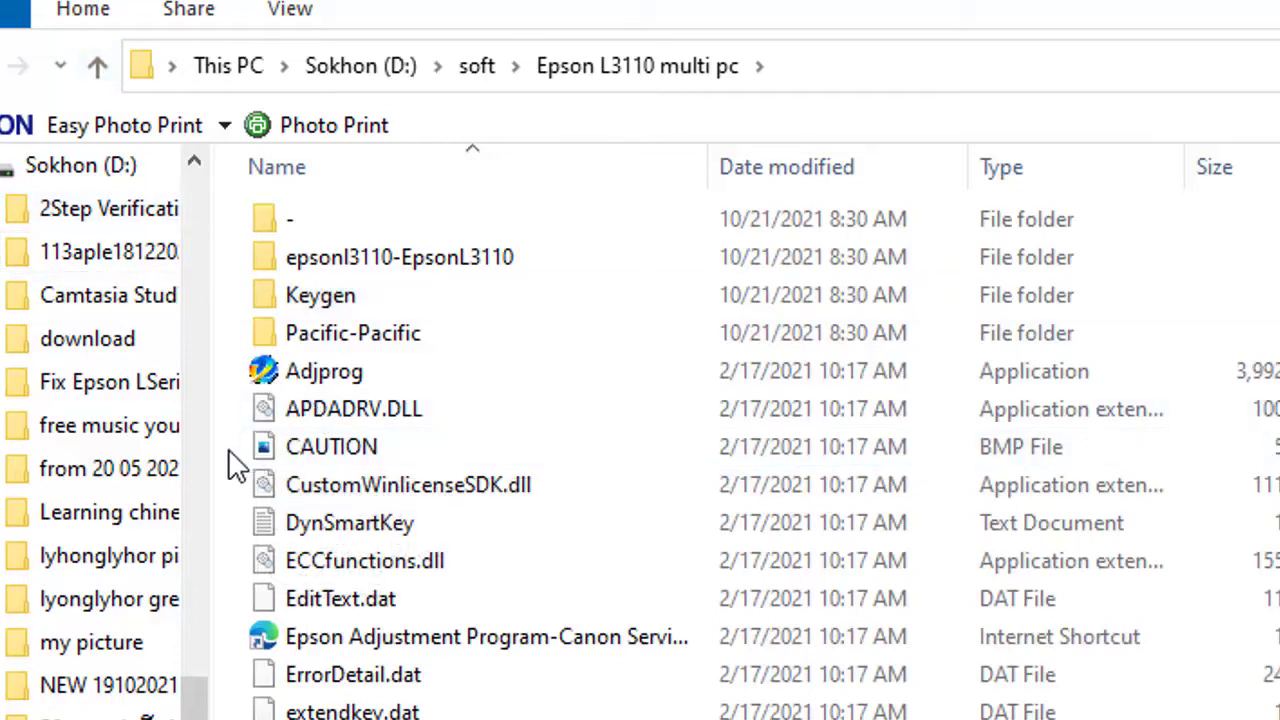
pyautogui.rightClick(228, 451)
pyautogui.click(338, 705)
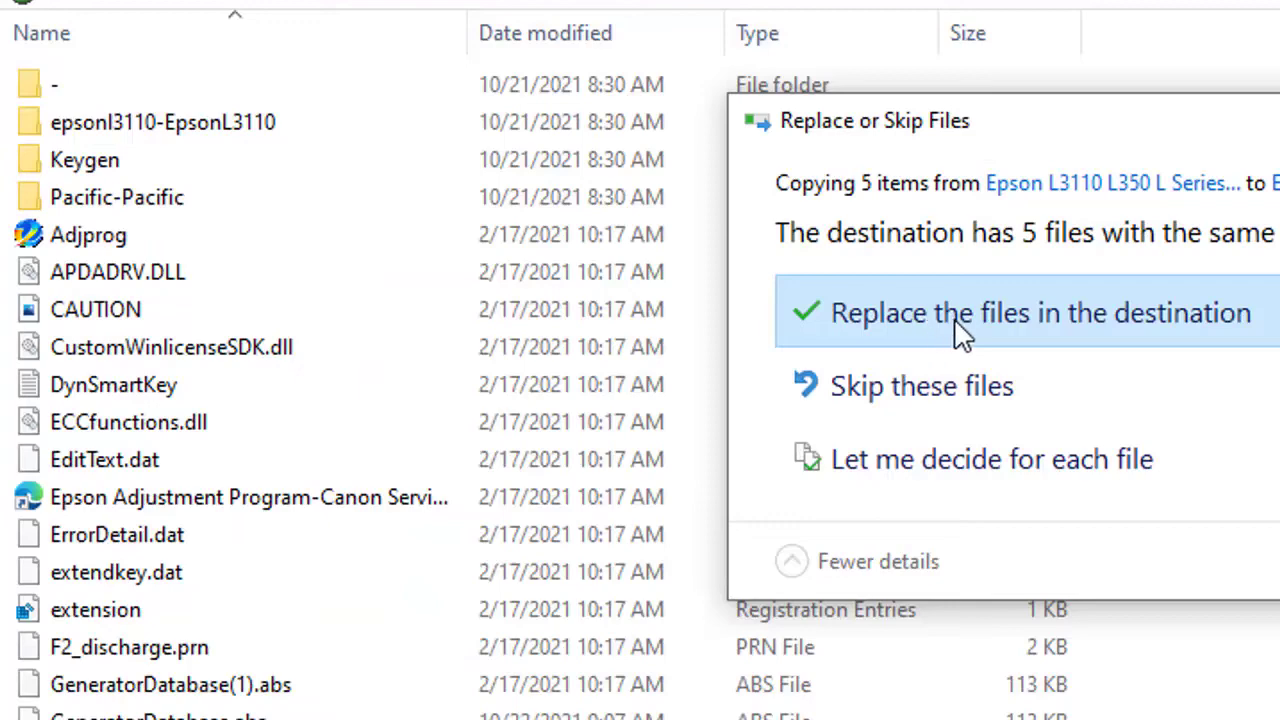
pyautogui.click(960, 335)
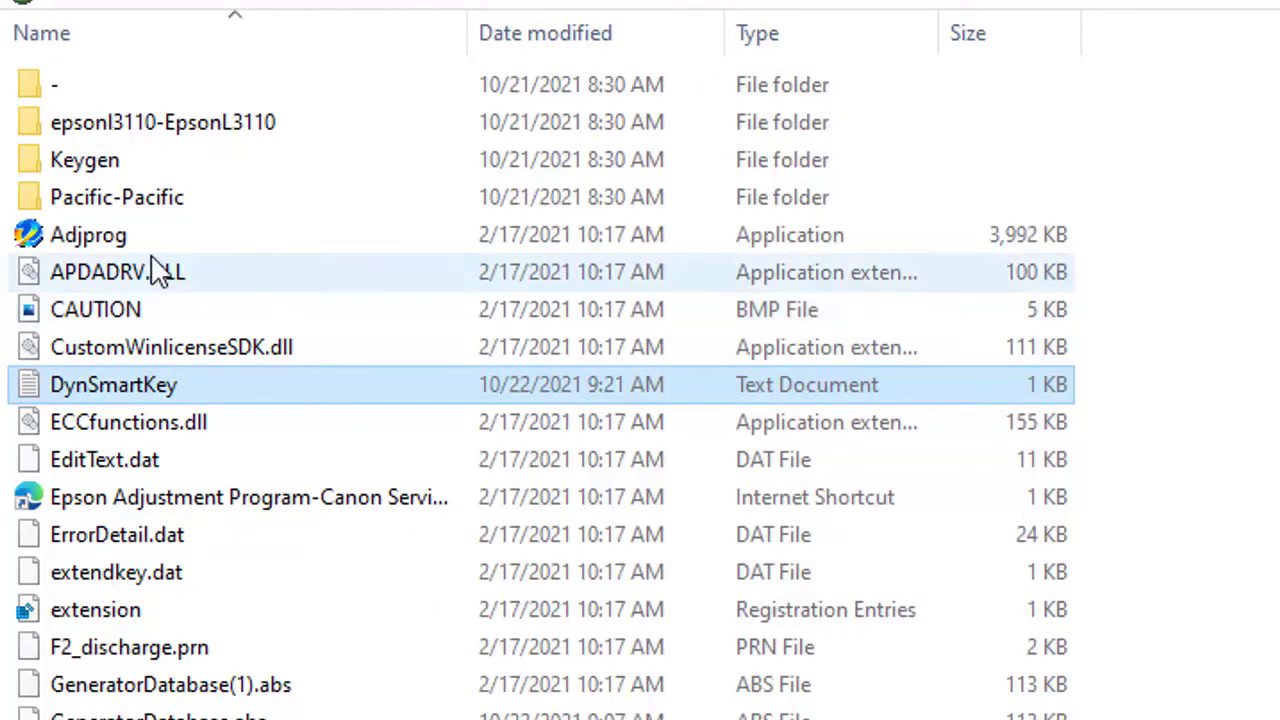
# Run Adjprog as administrator and accept the registration notice.
pyautogui.click(78, 240)
pyautogui.rightClick(77, 238)
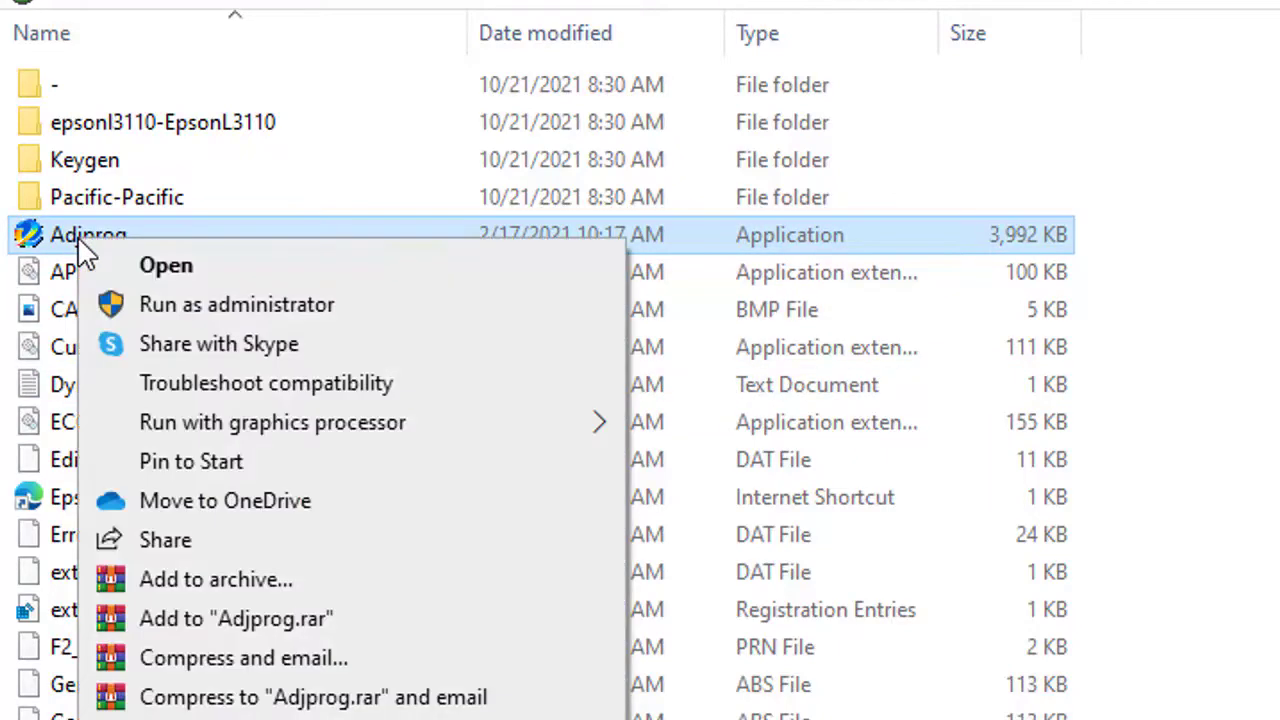
pyautogui.click(224, 308)
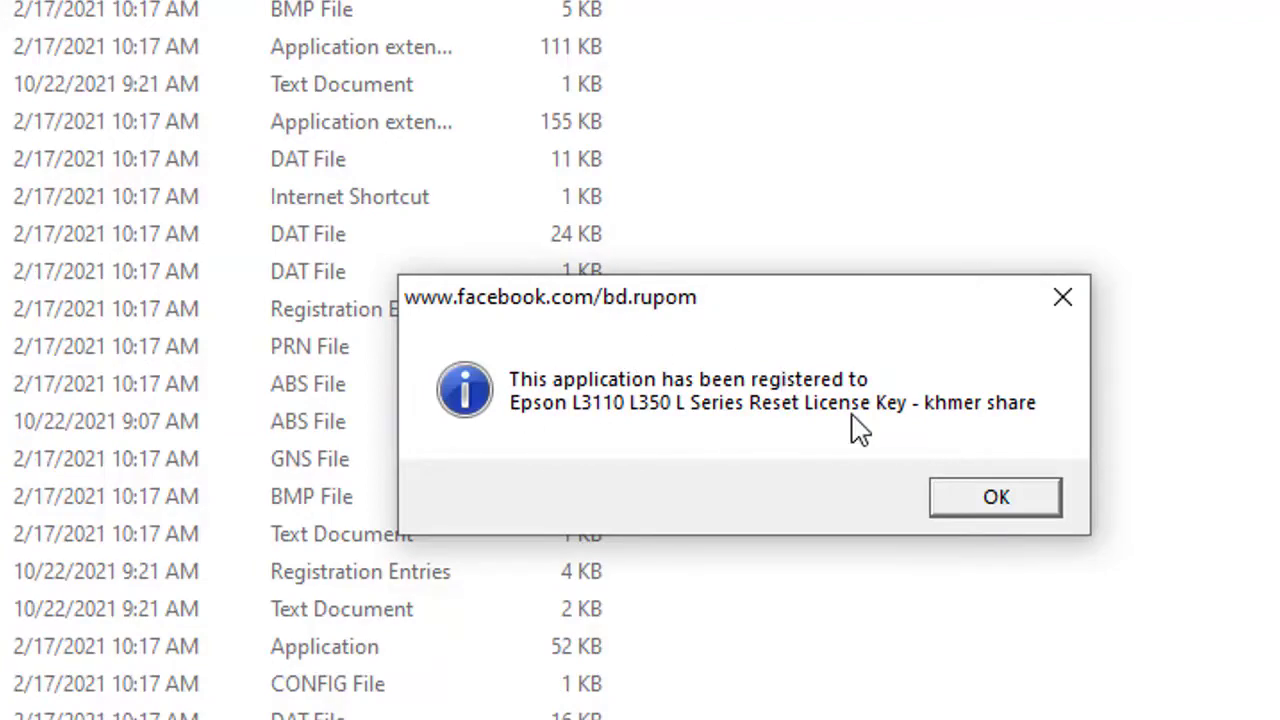
pyautogui.click(962, 505)
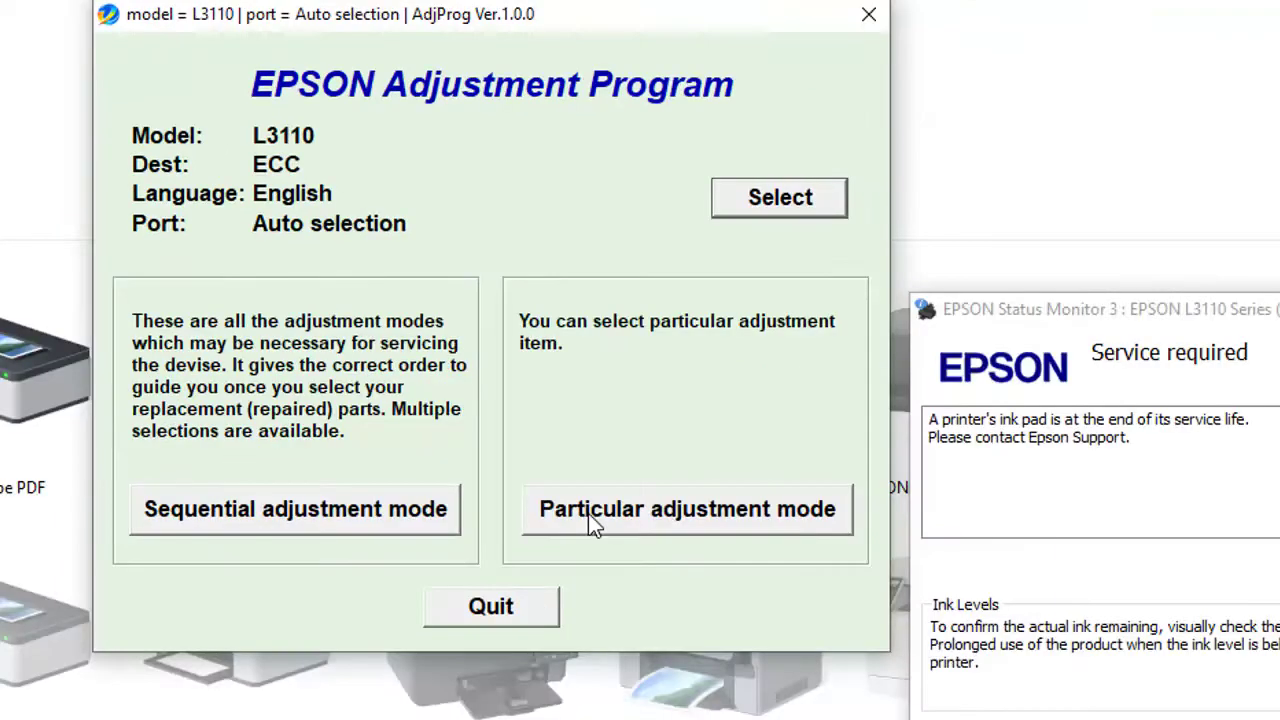
# Open the Waste ink pad counter item in Particular adjustment mode and check the current counter values.
pyautogui.click(588, 513)
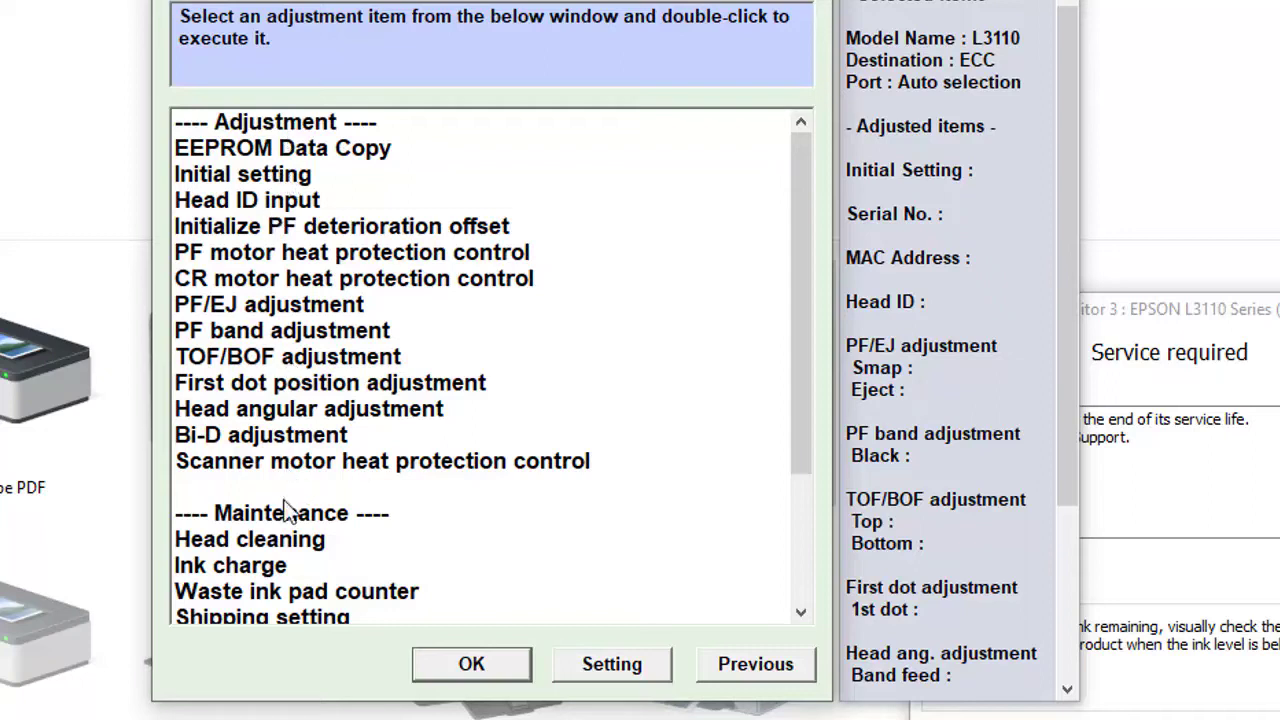
pyautogui.click(255, 592)
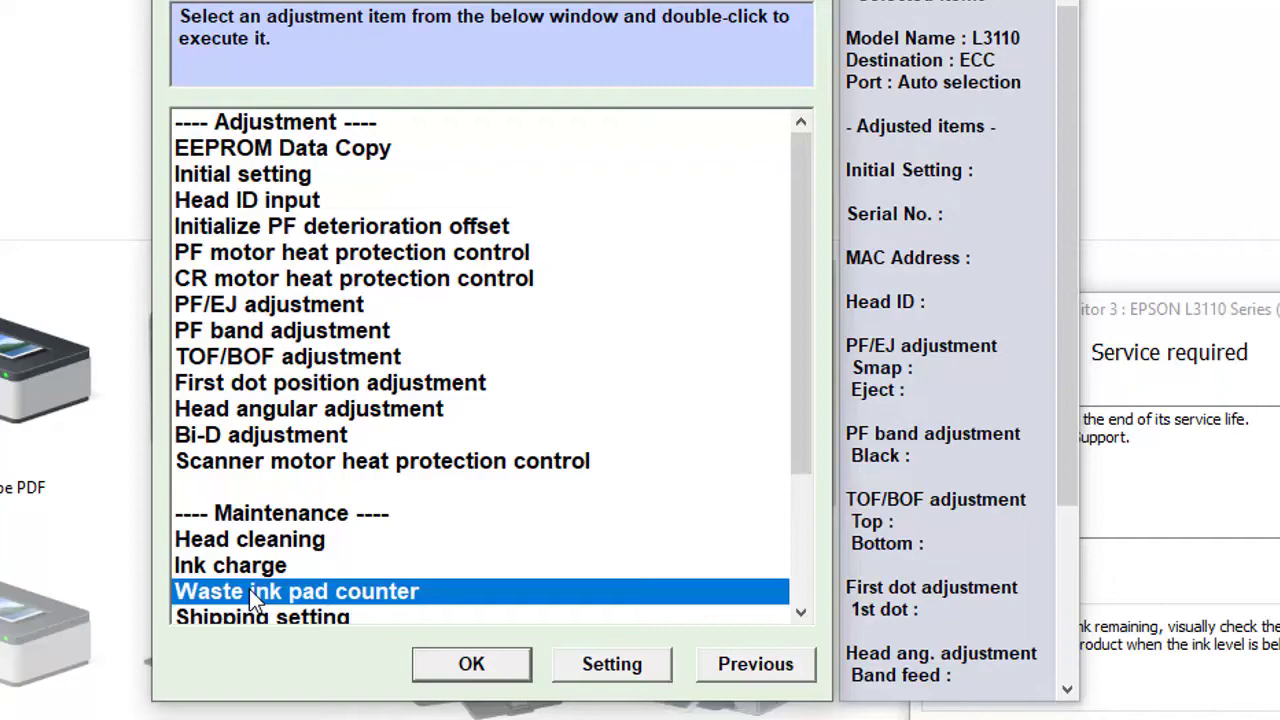
pyautogui.click(502, 666)
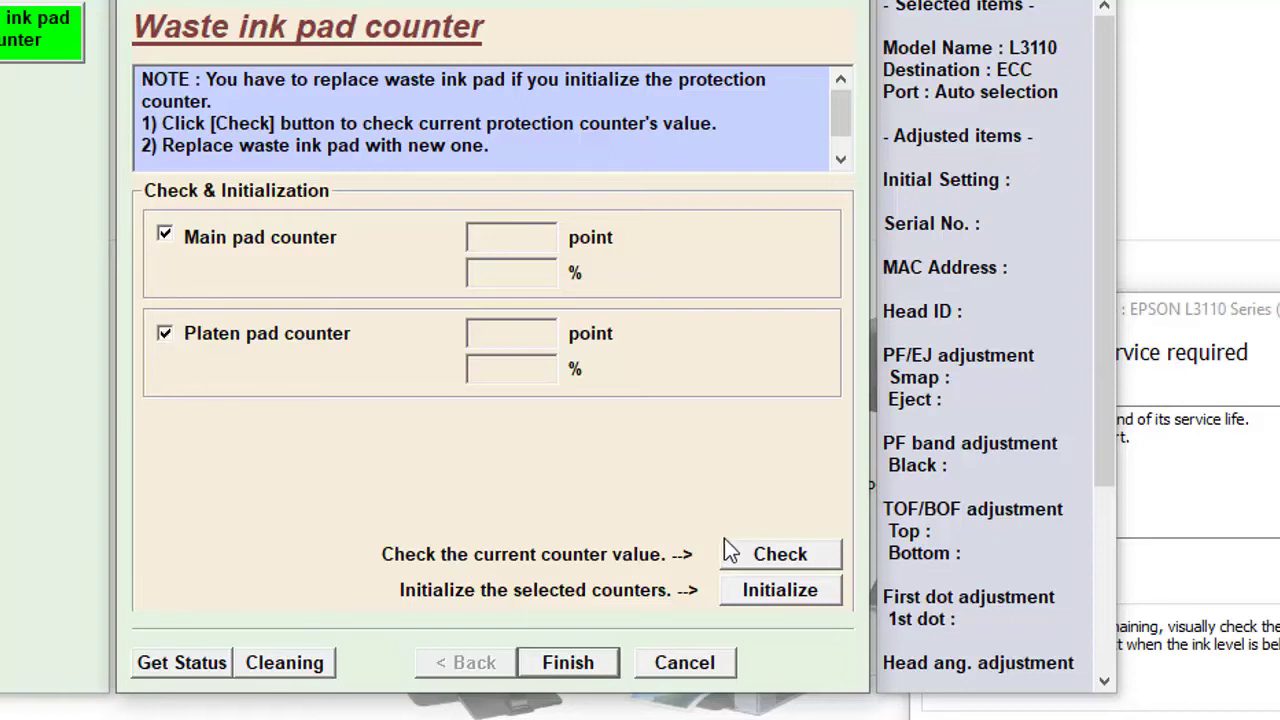
pyautogui.click(757, 553)
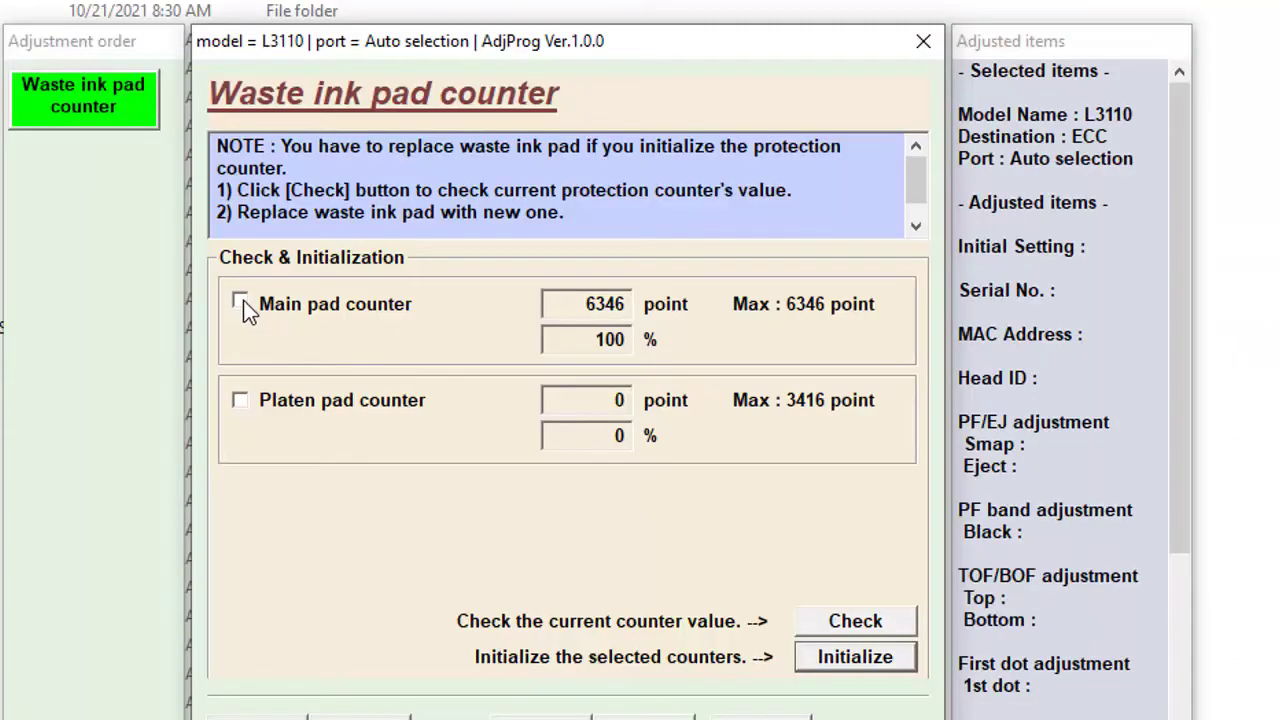
# Initialize the main pad and platen pad counters, turn off the printer as requested, and dismiss the messages.
pyautogui.click(241, 302)
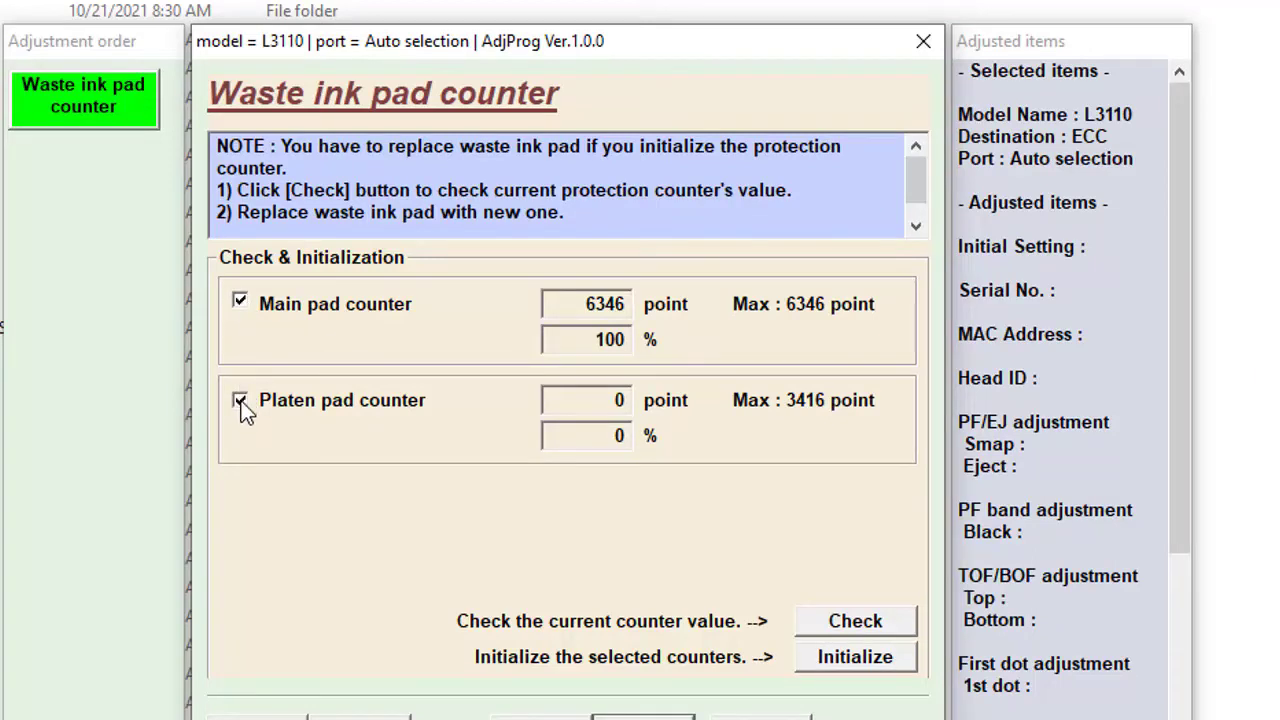
pyautogui.click(868, 657)
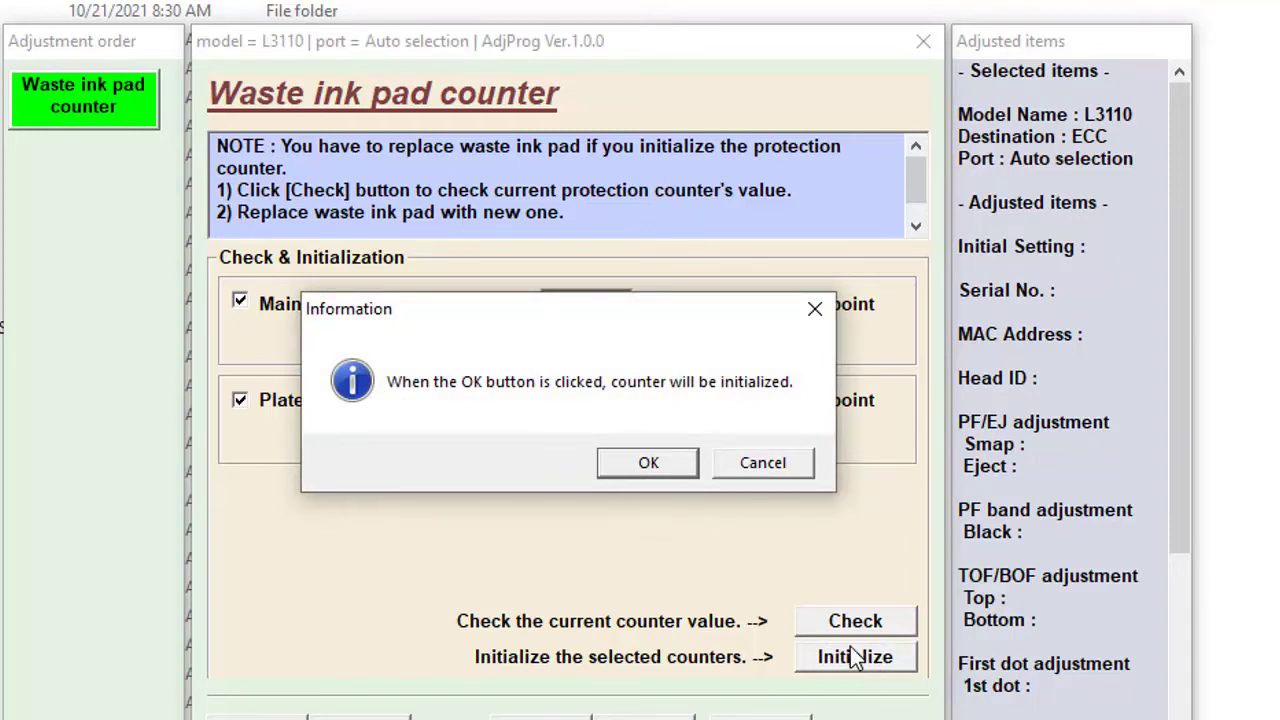
pyautogui.click(650, 463)
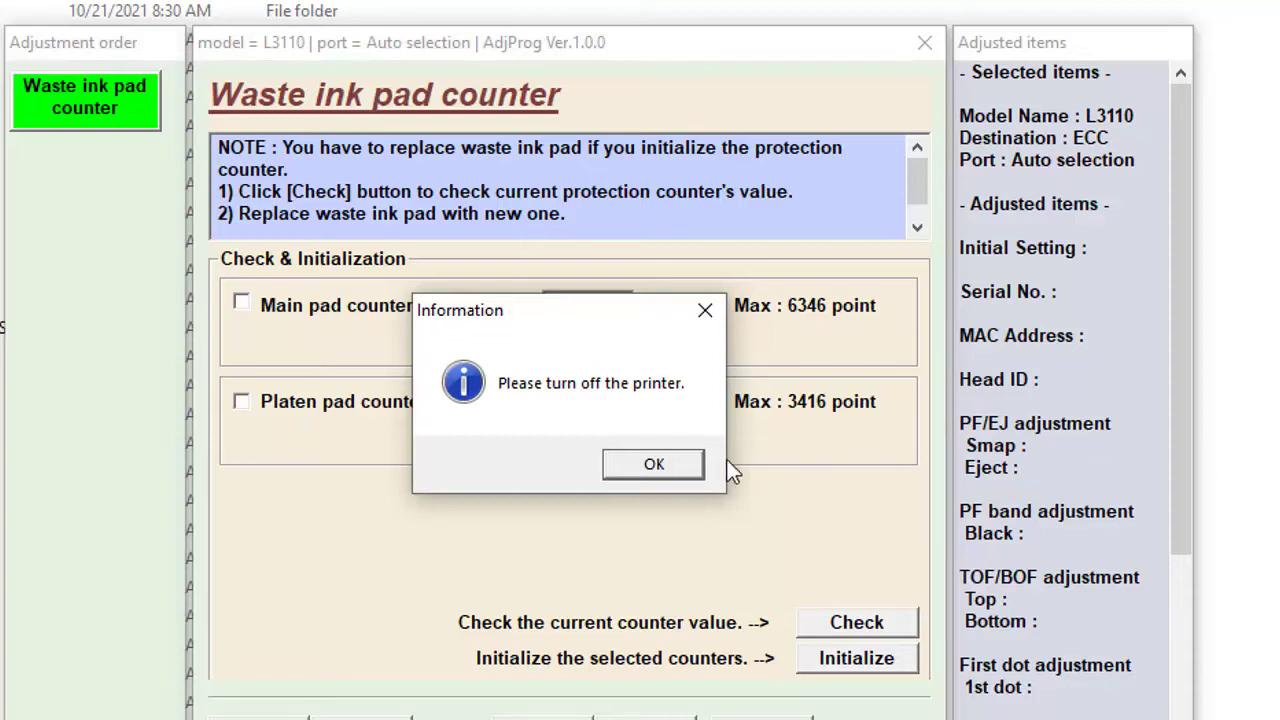
pyautogui.click(673, 464)
pyautogui.click(655, 468)
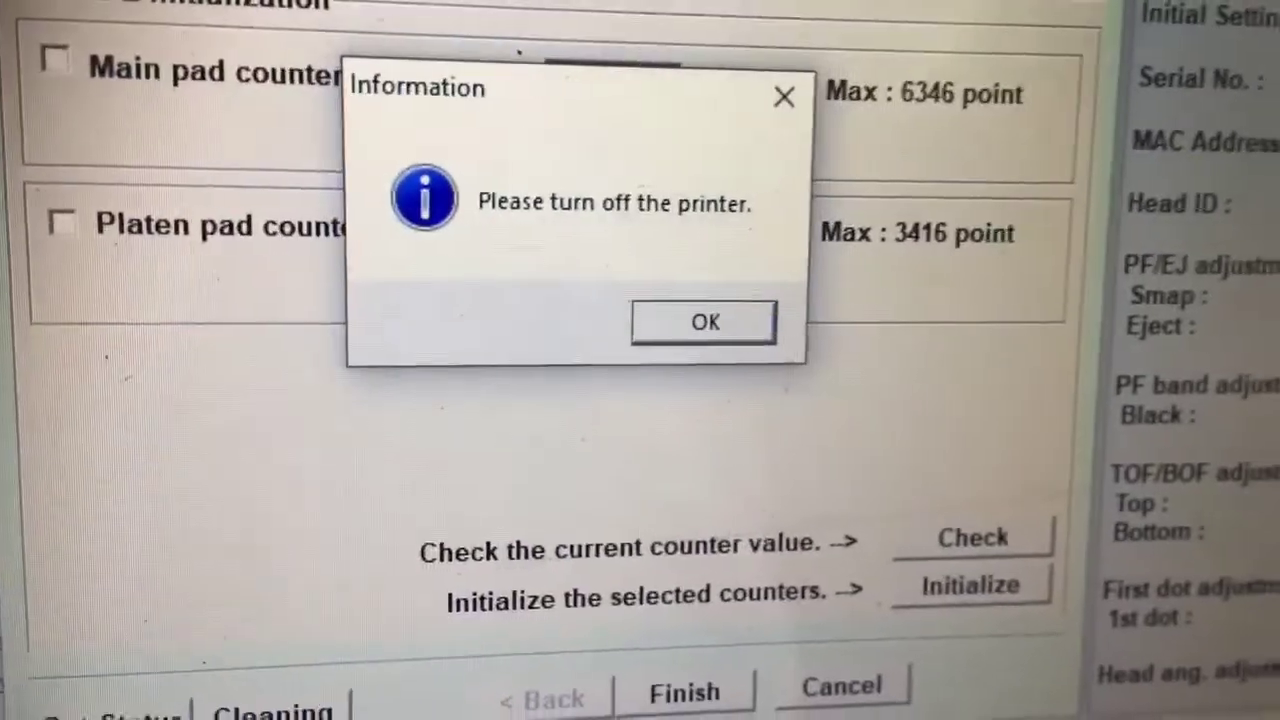
pyautogui.click(740, 295)
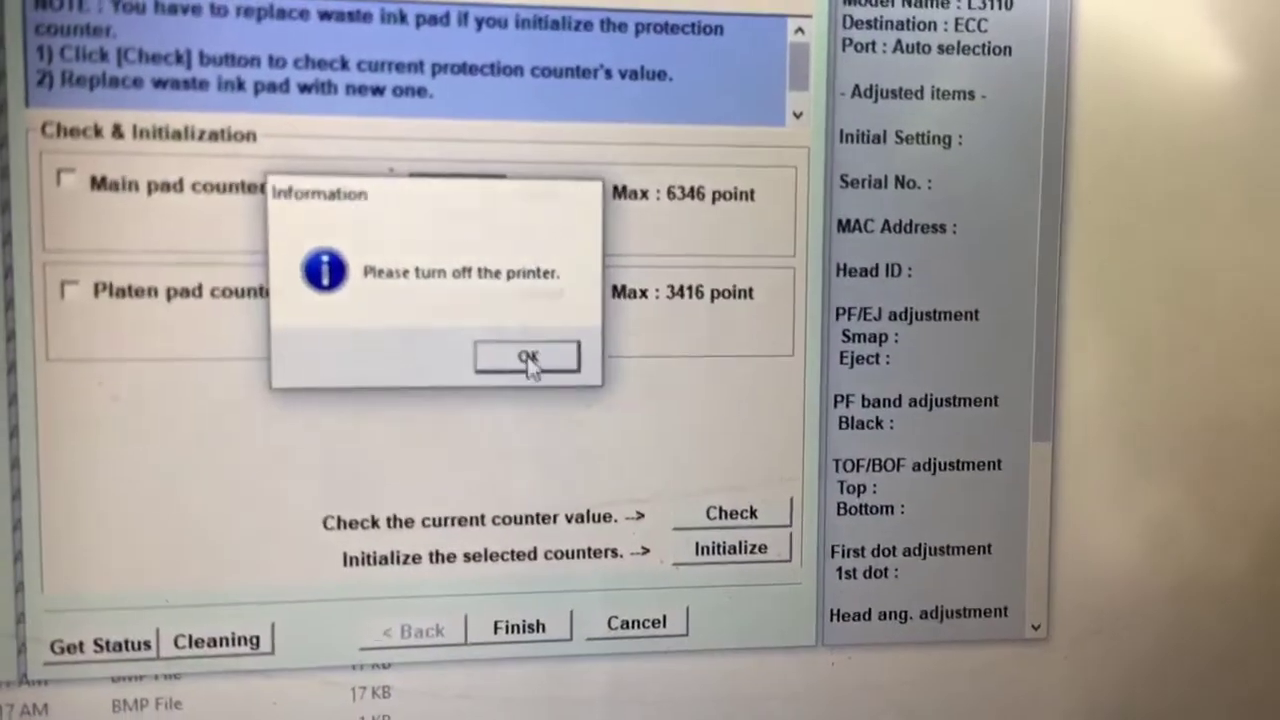
pyautogui.click(588, 379)
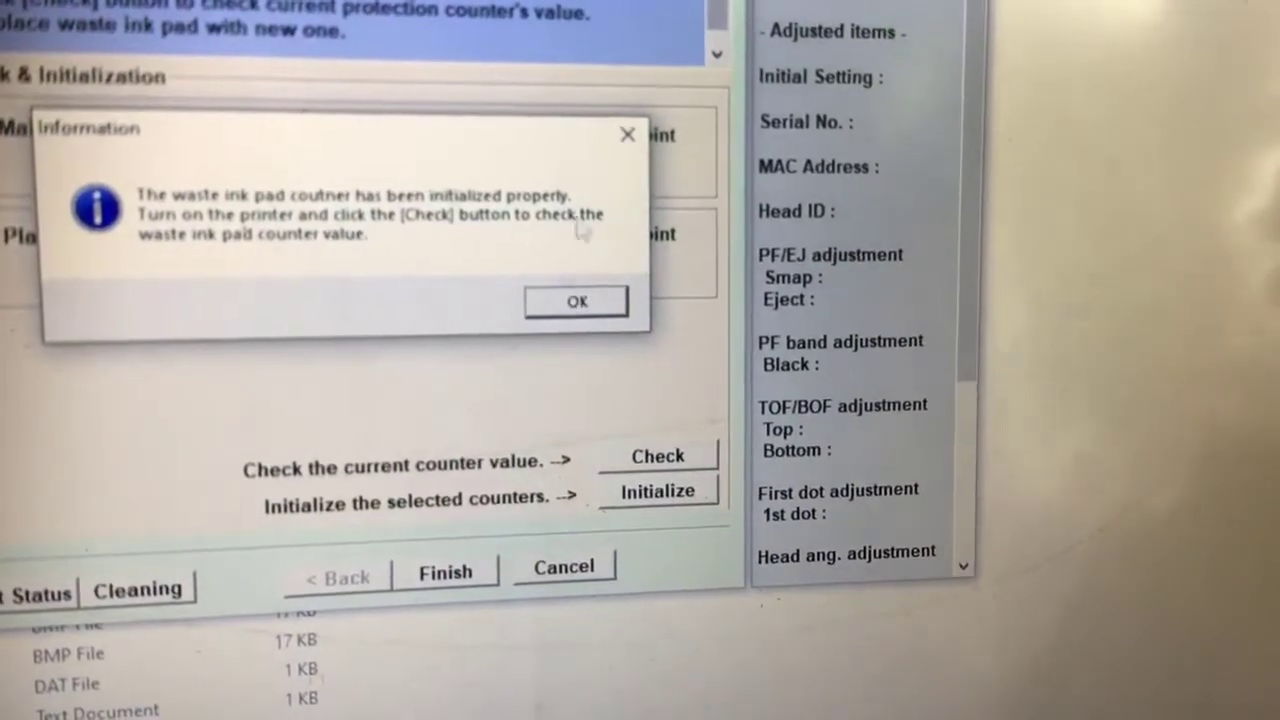
pyautogui.click(624, 145)
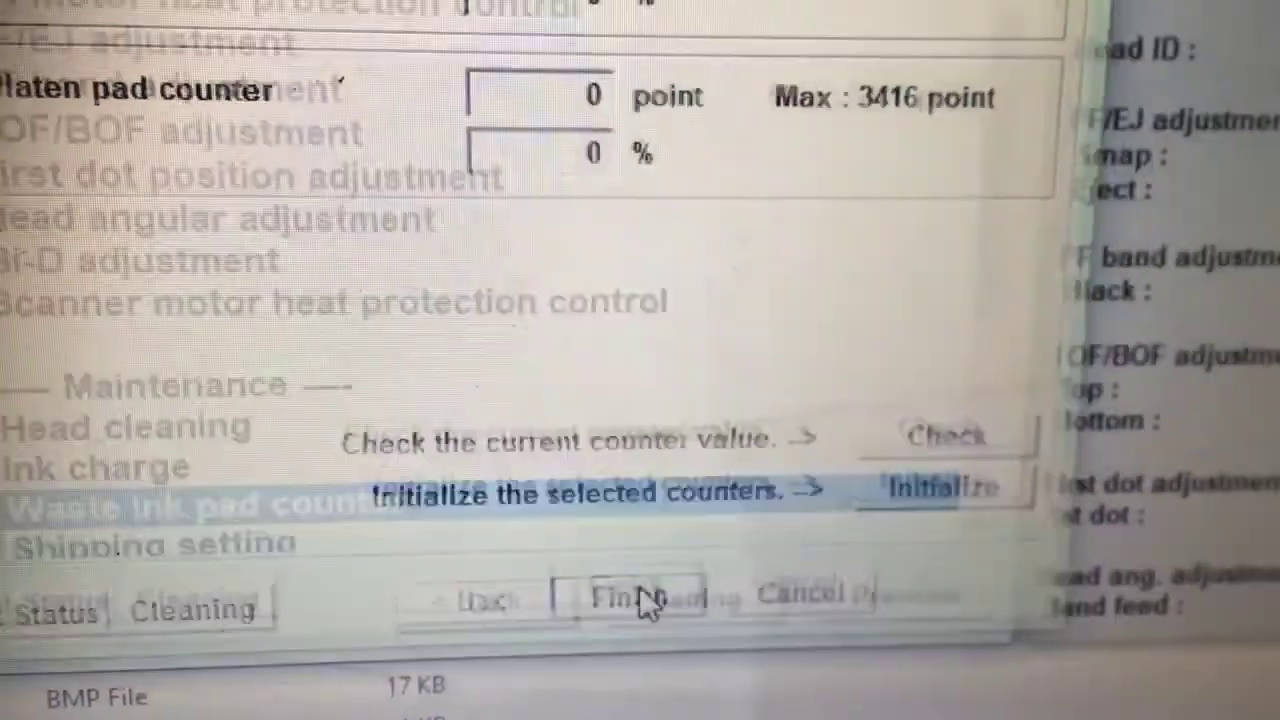
# Finish the waste ink pad counter adjustment and quit the adjustment program.
pyautogui.click(640, 612)
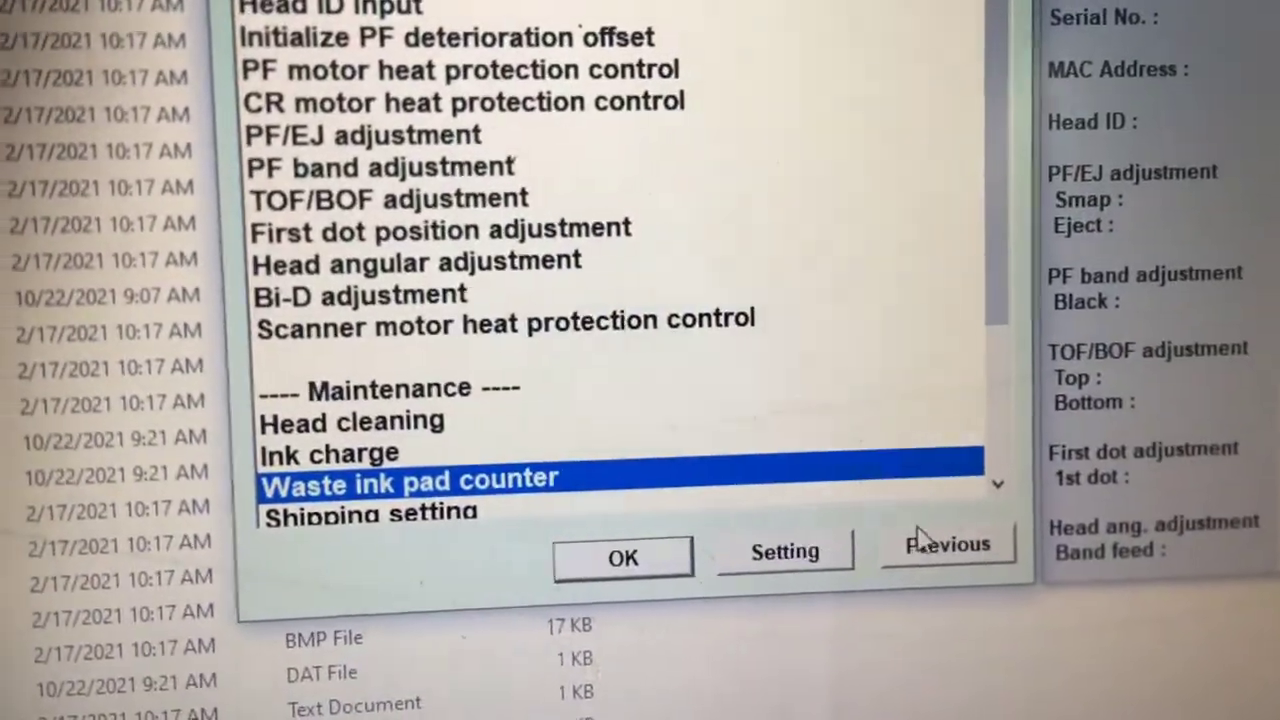
pyautogui.click(876, 562)
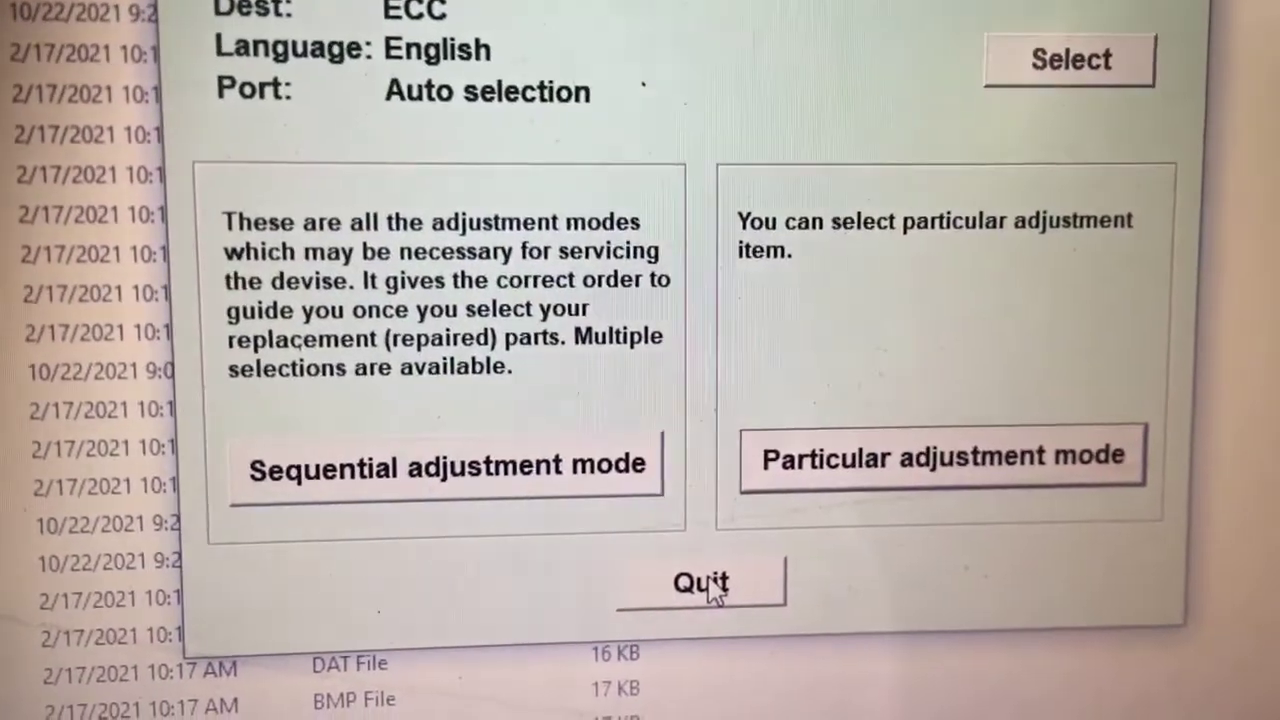
pyautogui.click(752, 630)
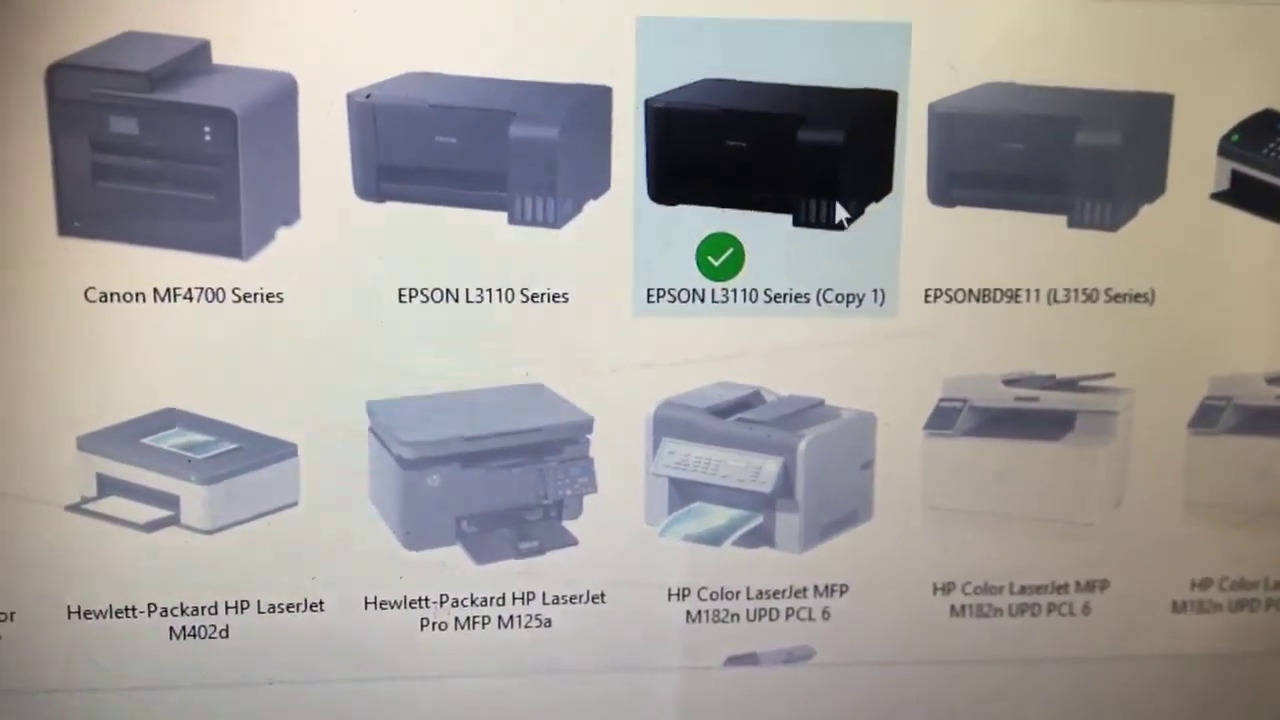
# Print a test page from the properties of the "EPSON L3110 Series (Copy 1)" printer.
pyautogui.doubleClick(800, 220)
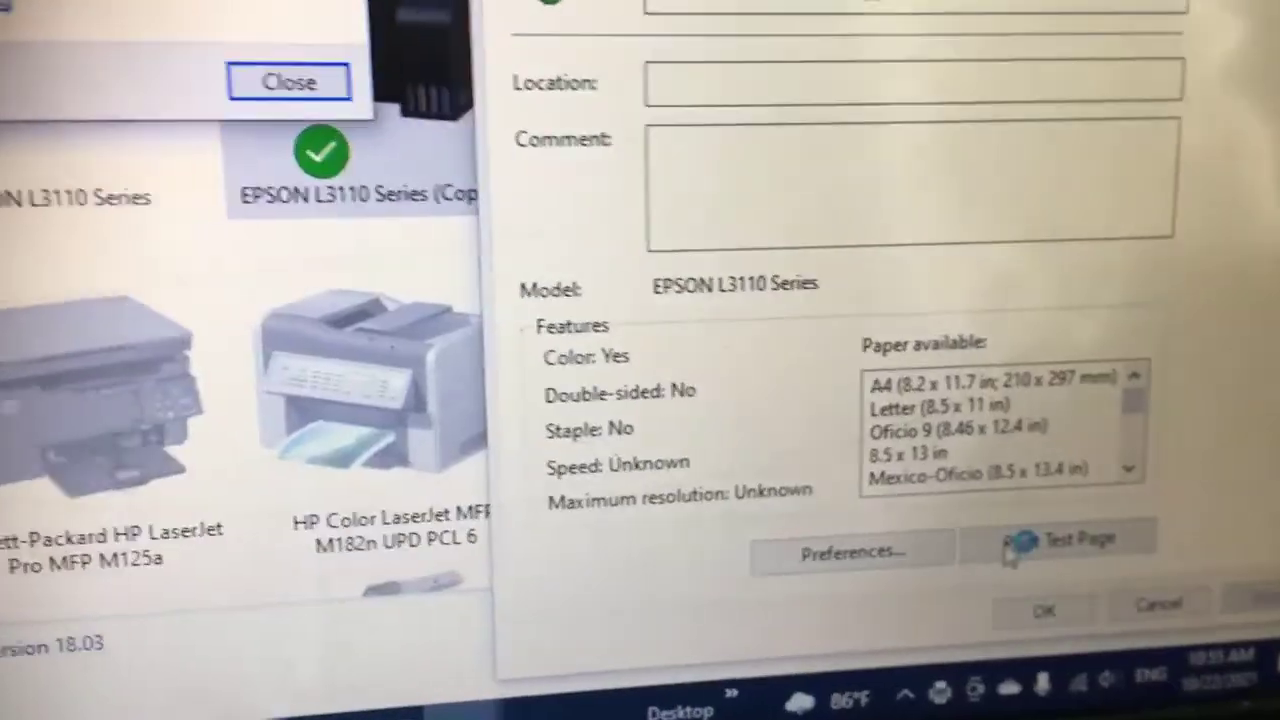
pyautogui.click(1010, 543)
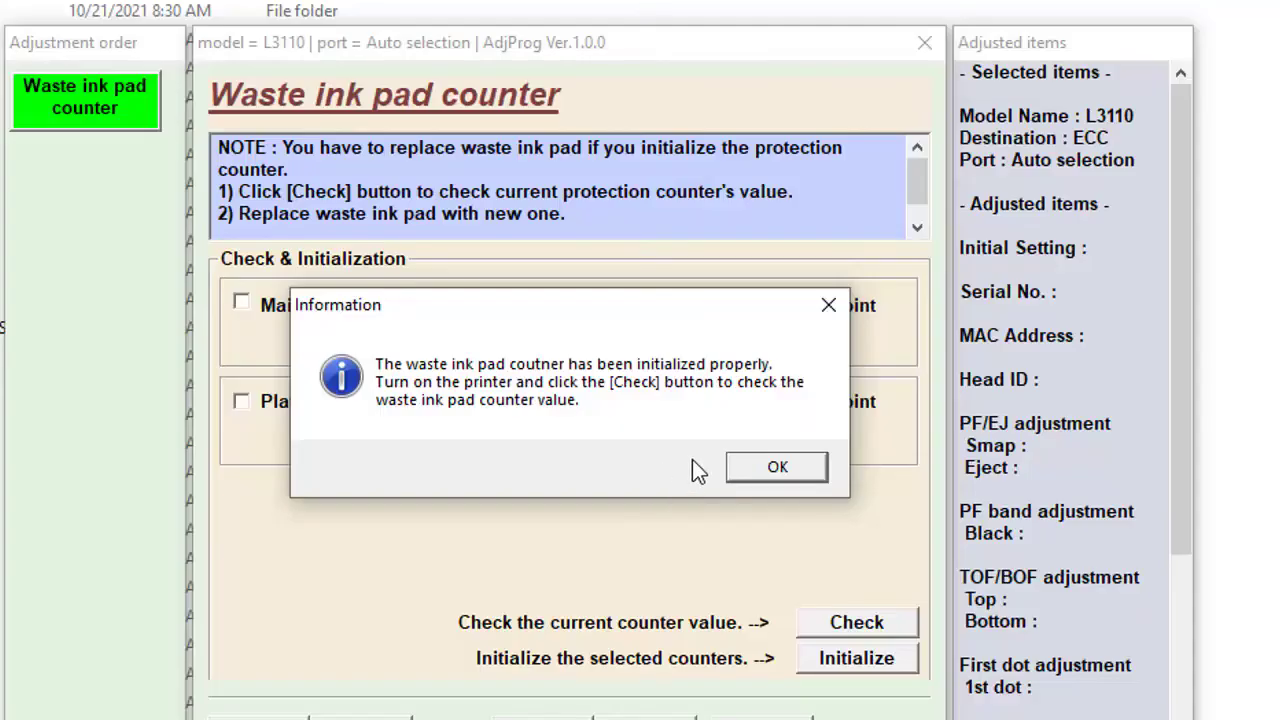
# Acknowledge the information message about the waste ink pad counter initialization.
pyautogui.click(775, 462)
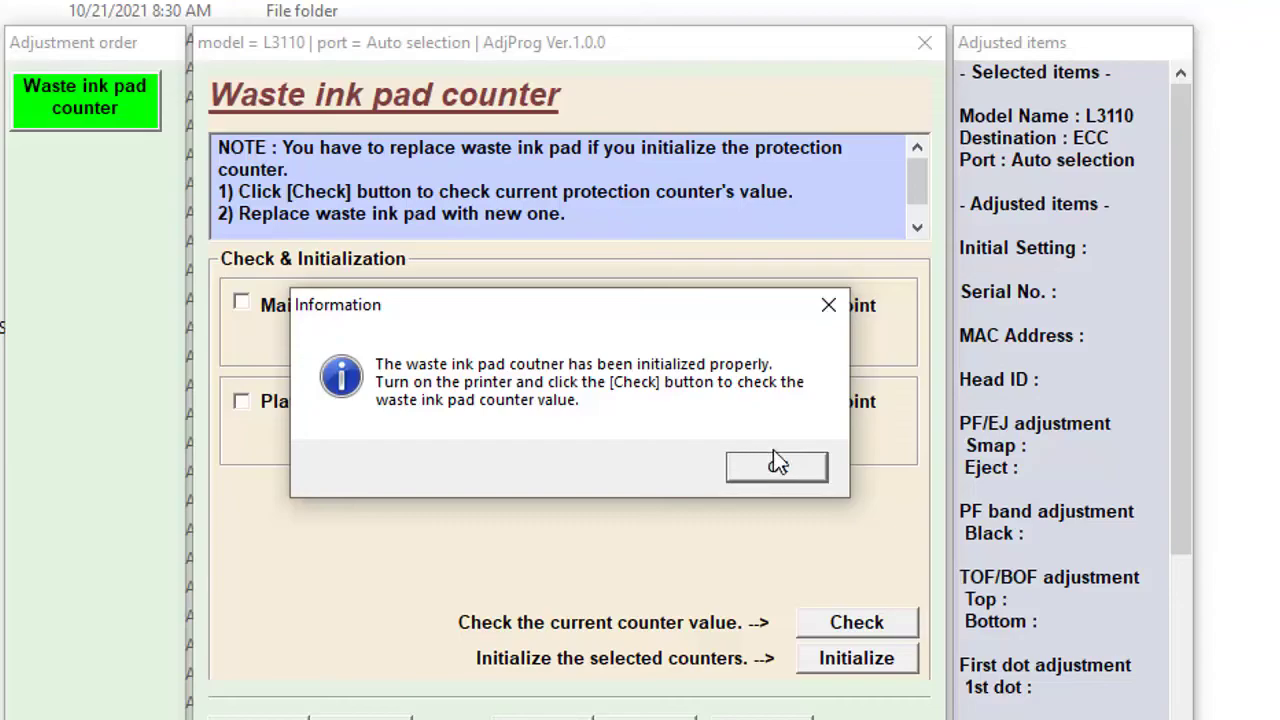